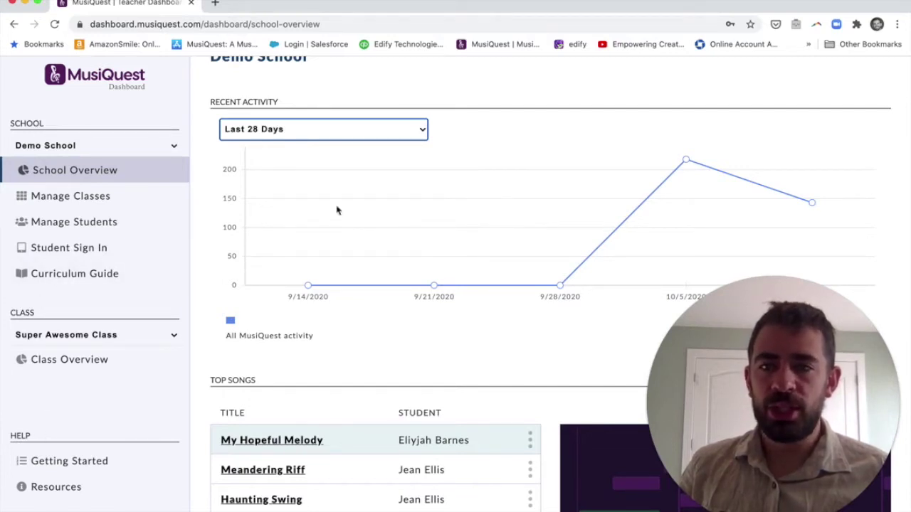
# - Switch the School Overview's Recent Activity chart to Last 28 Days
pyautogui.click(458, 145)
pyautogui.scroll(1, 457, 146)
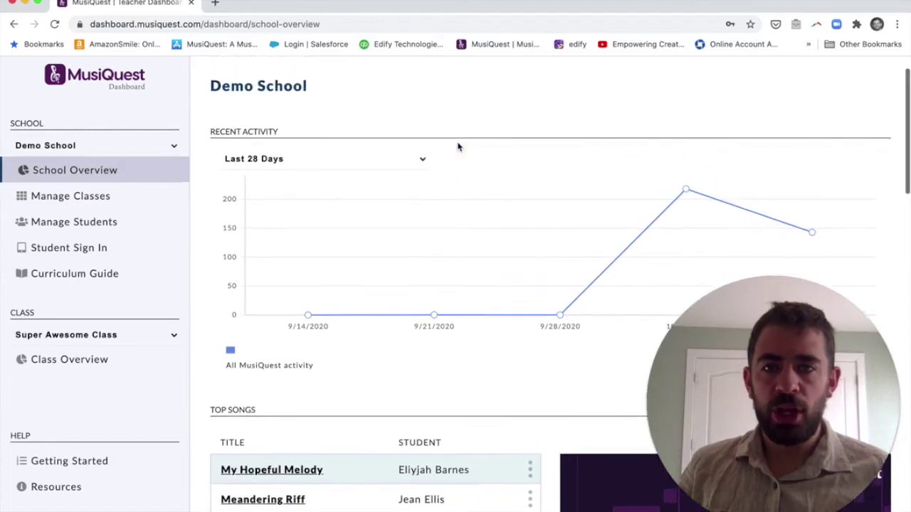
pyautogui.scroll(1, 458, 147)
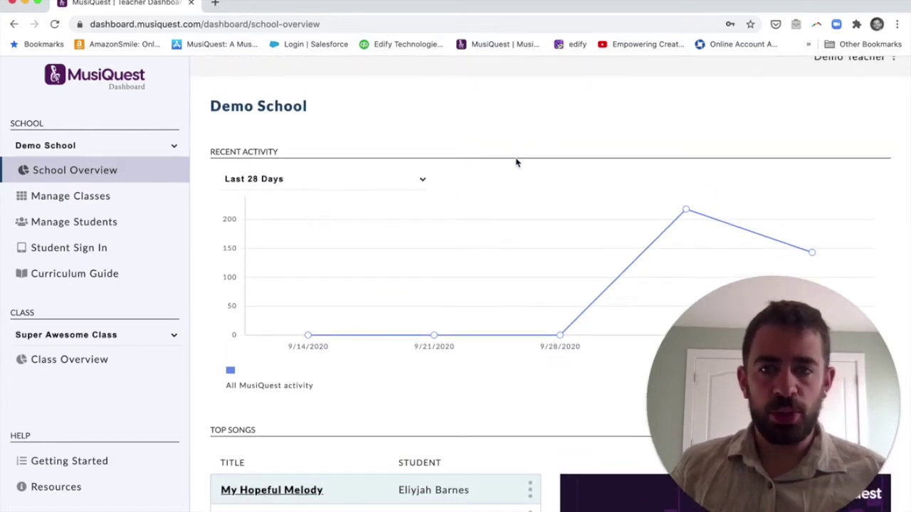
pyautogui.click(686, 212)
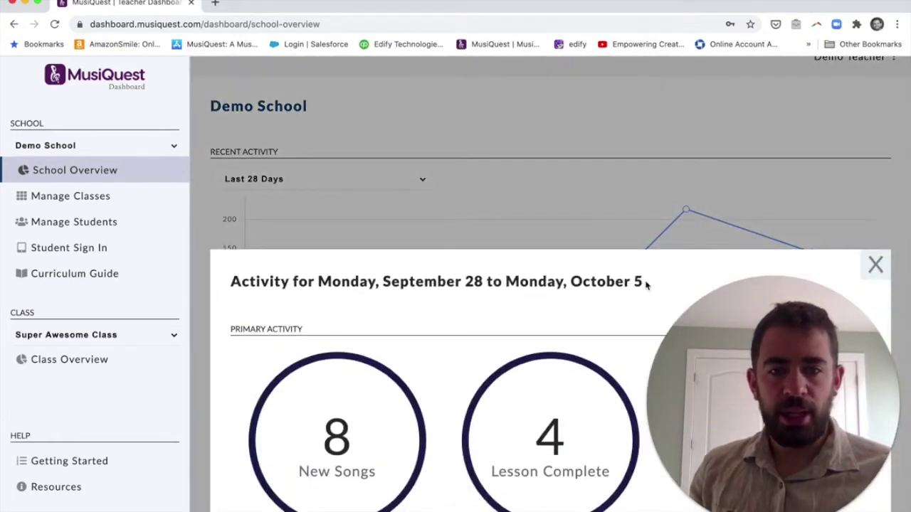
pyautogui.scroll(-5, 558, 331)
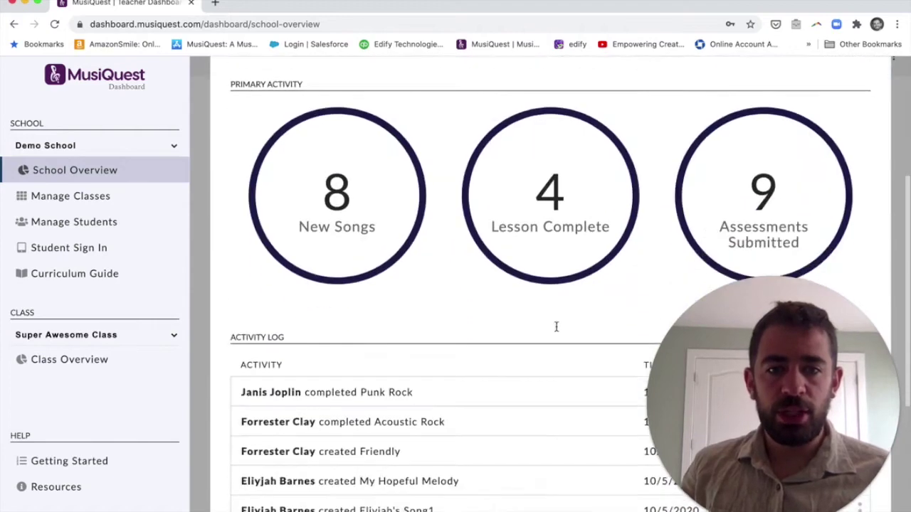
pyautogui.scroll(5, 557, 330)
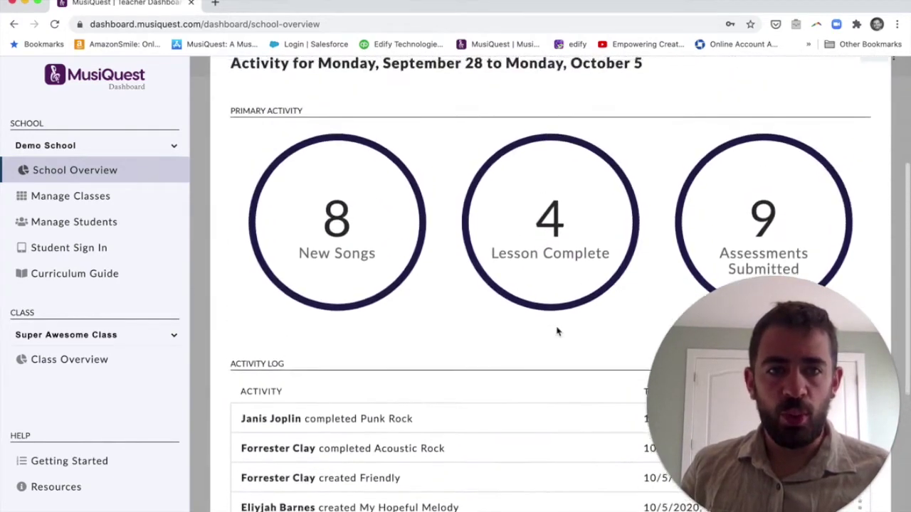
pyautogui.click(872, 126)
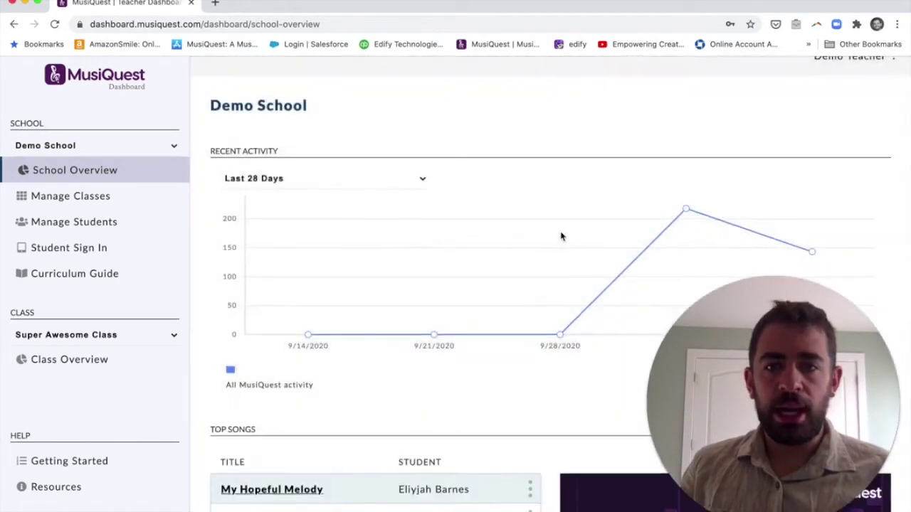
pyautogui.scroll(-5, 561, 235)
pyautogui.scroll(-2, 562, 236)
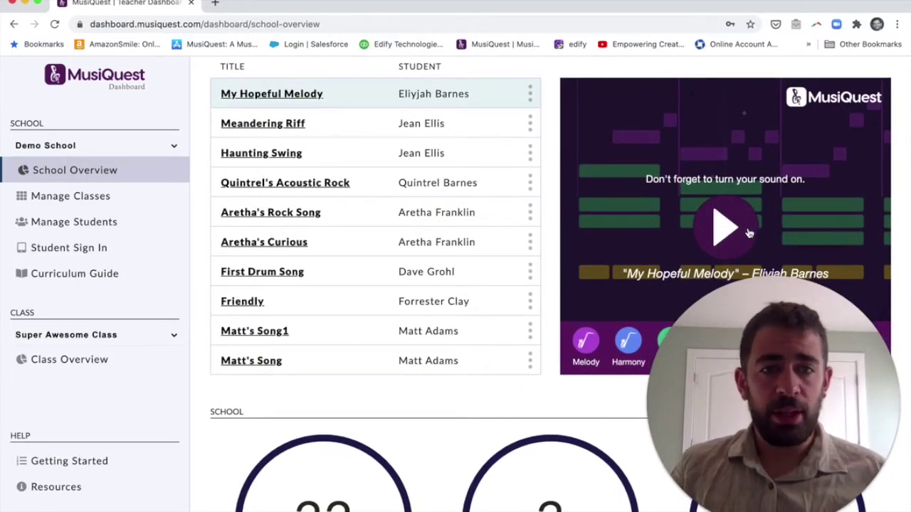
pyautogui.click(749, 233)
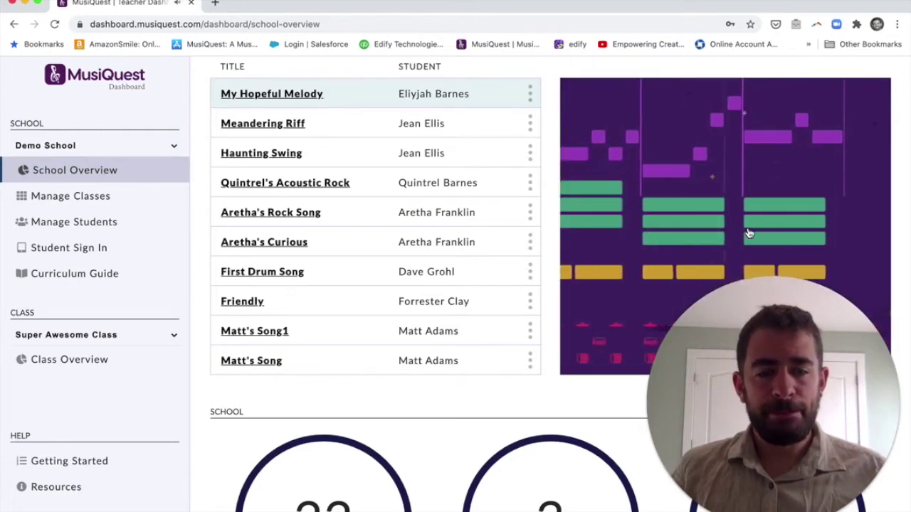
pyautogui.click(744, 232)
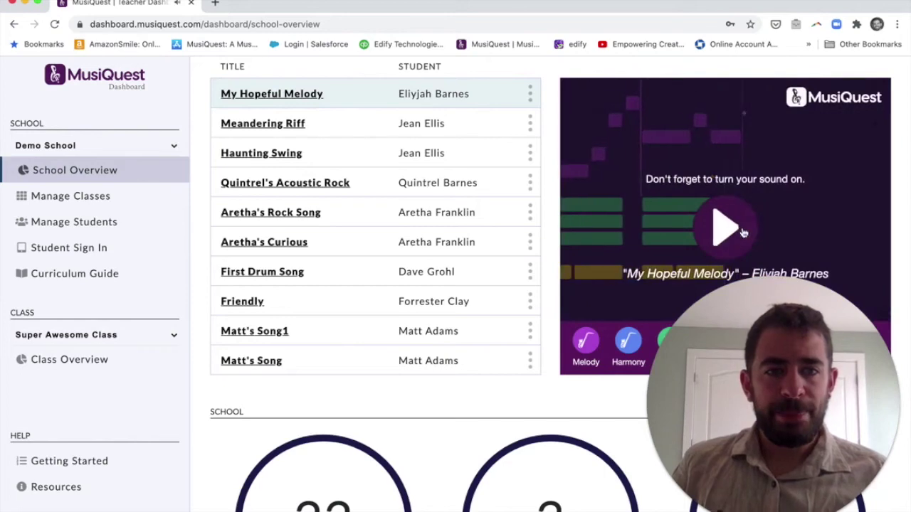
pyautogui.click(531, 95)
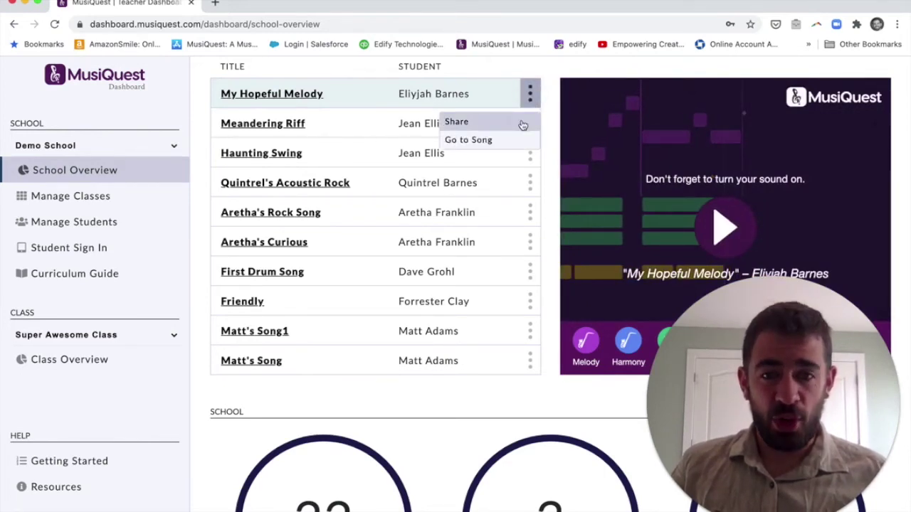
pyautogui.click(521, 125)
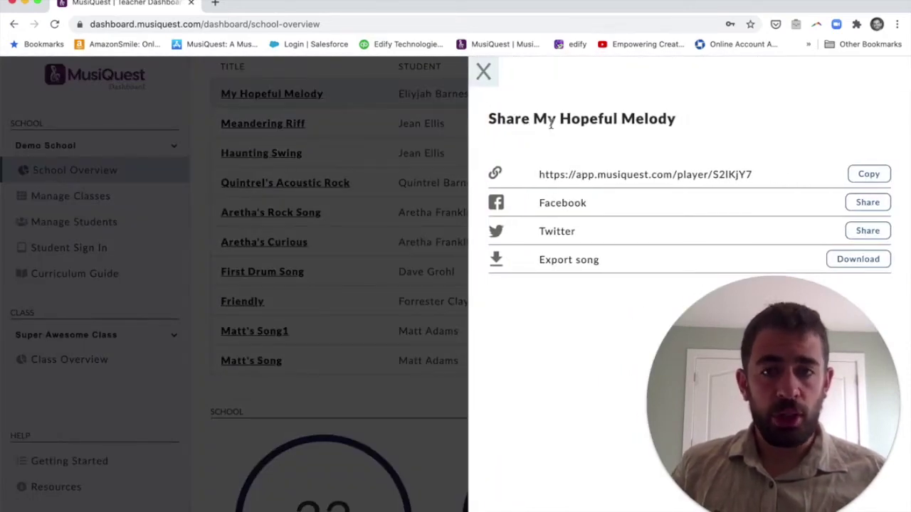
pyautogui.click(484, 72)
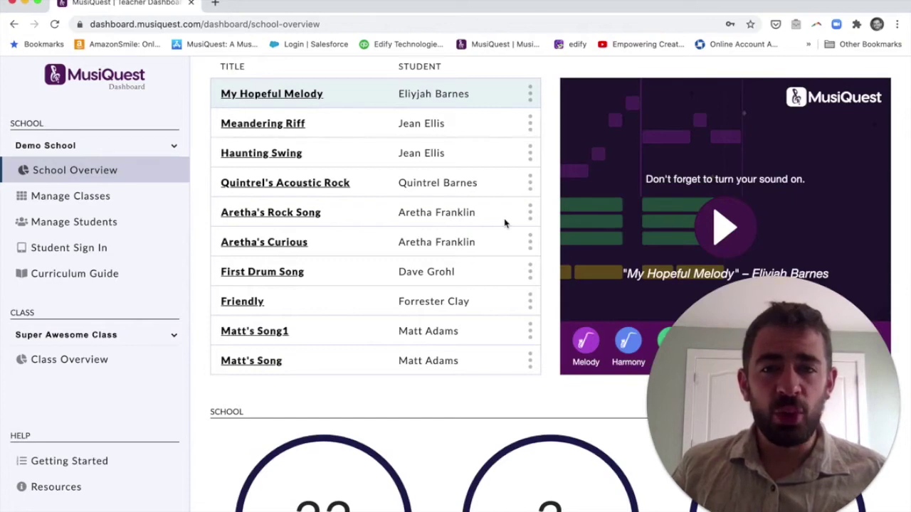
pyautogui.scroll(-1, 505, 223)
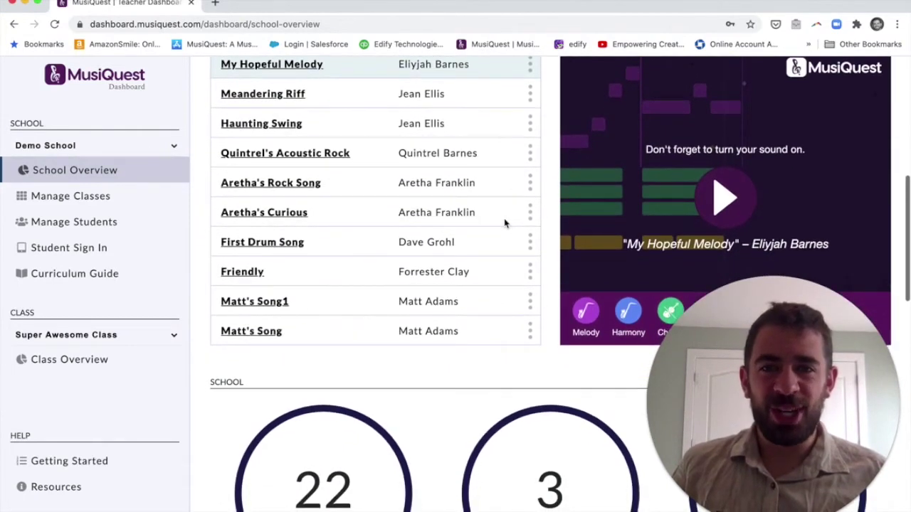
pyautogui.scroll(-5, 505, 223)
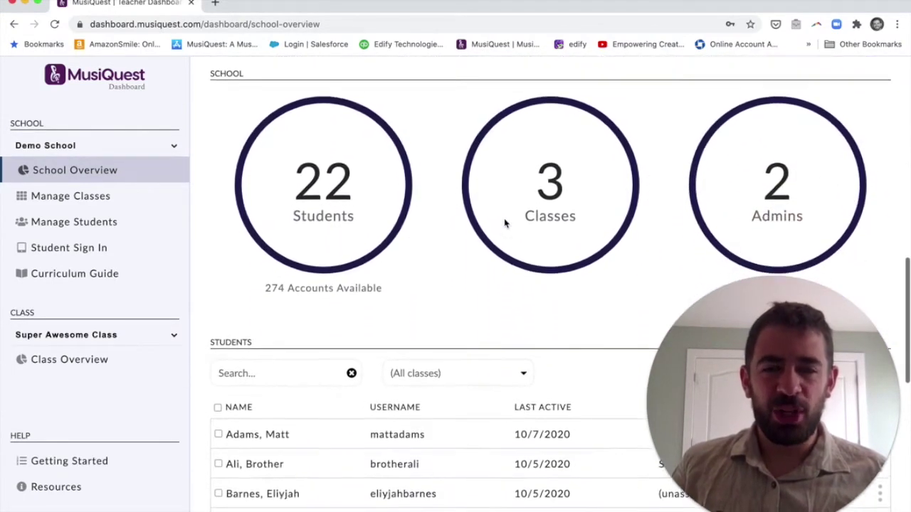
pyautogui.scroll(-1, 504, 223)
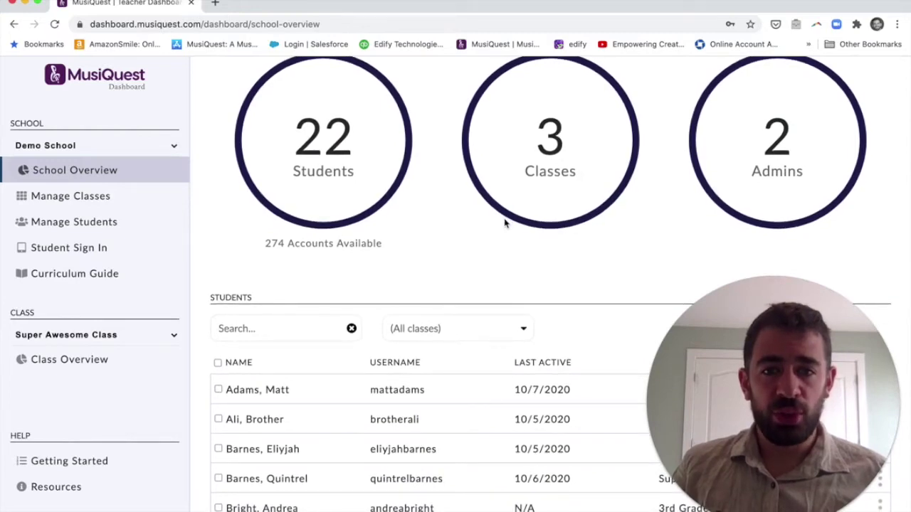
pyautogui.scroll(-4, 505, 224)
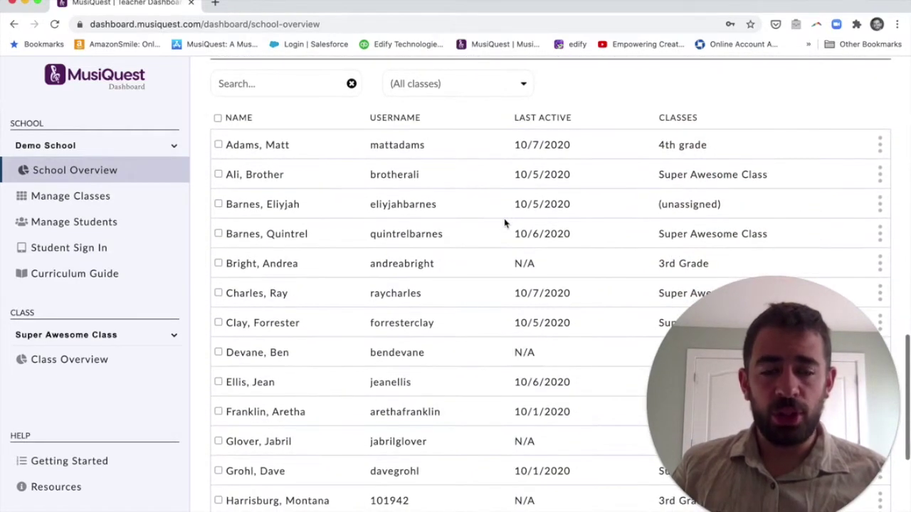
pyautogui.click(489, 86)
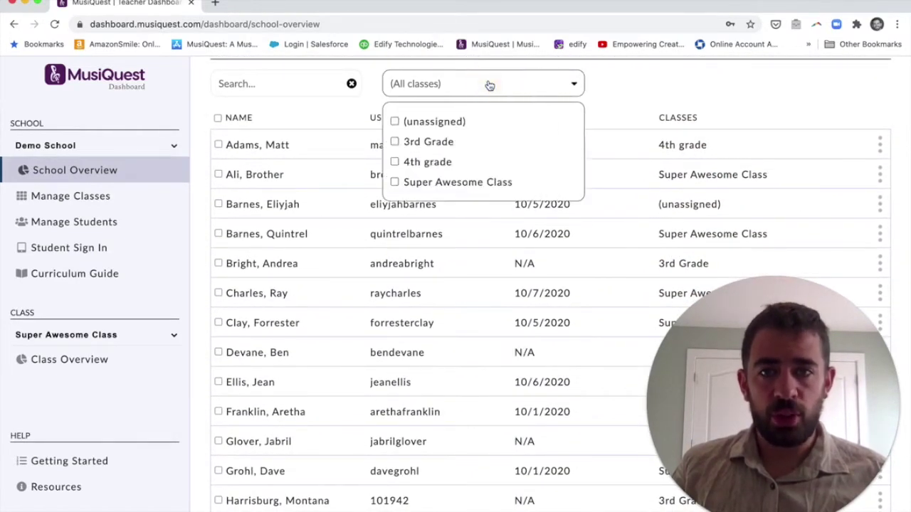
pyautogui.click(427, 143)
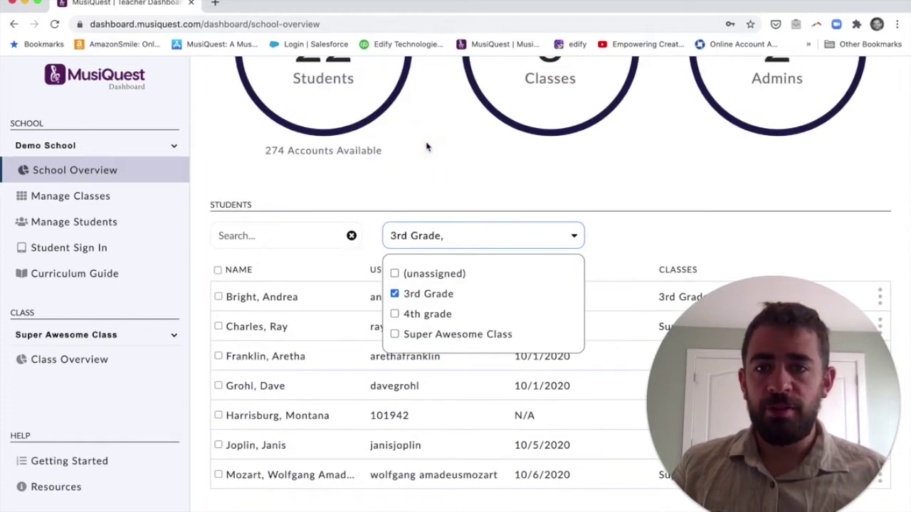
pyautogui.click(432, 296)
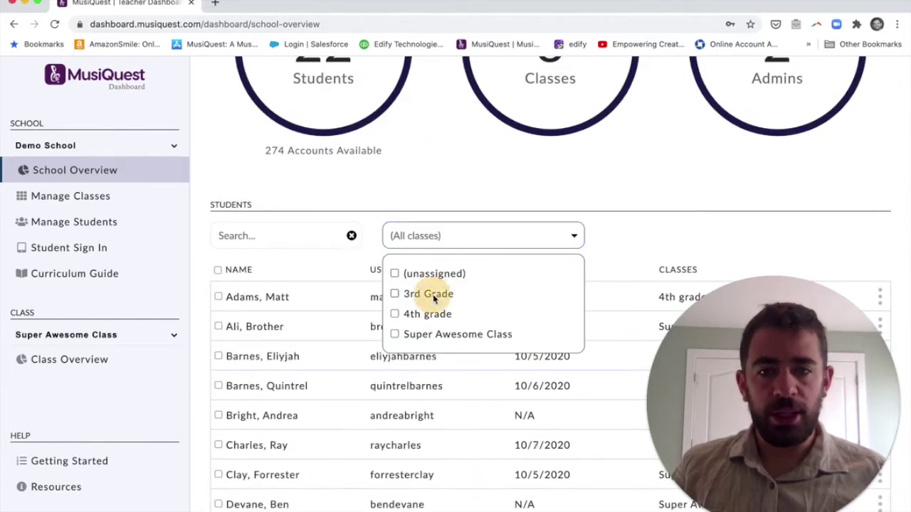
pyautogui.click(318, 243)
pyautogui.write('matt')
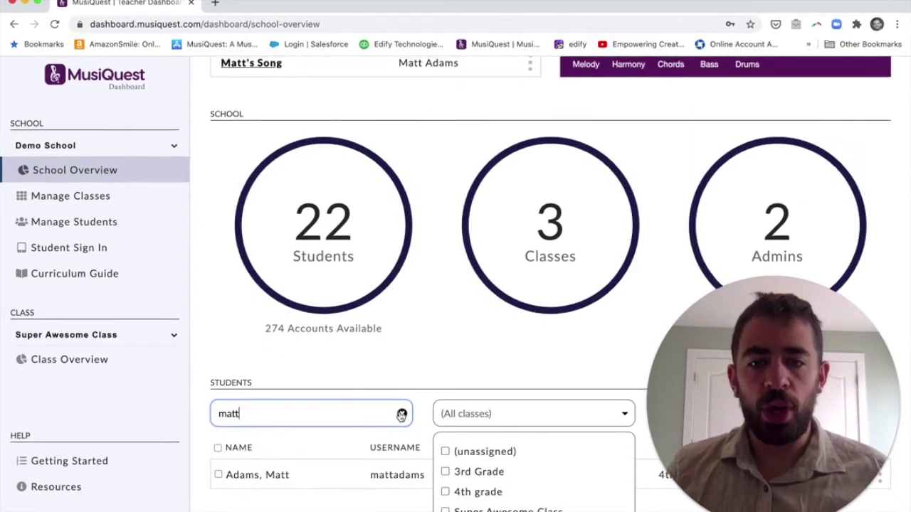
pyautogui.click(402, 412)
pyautogui.click(570, 421)
pyautogui.scroll(-3, 569, 422)
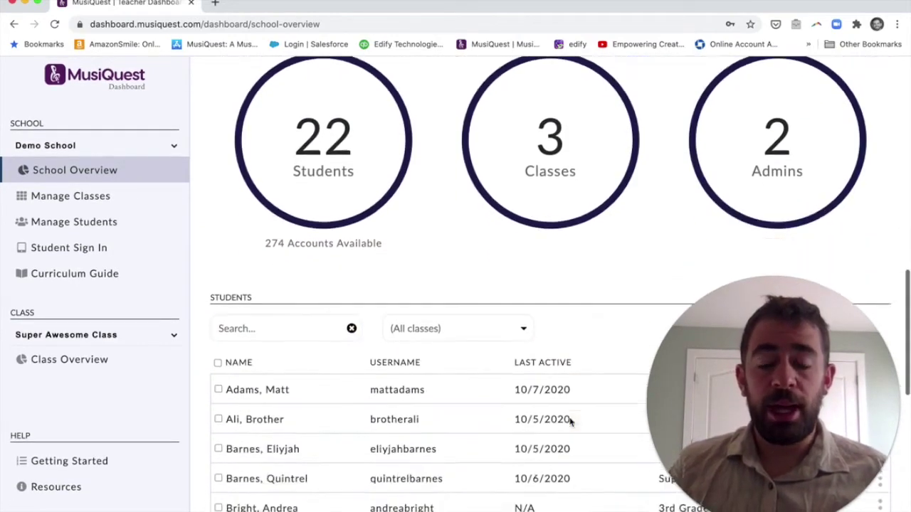
pyautogui.click(150, 226)
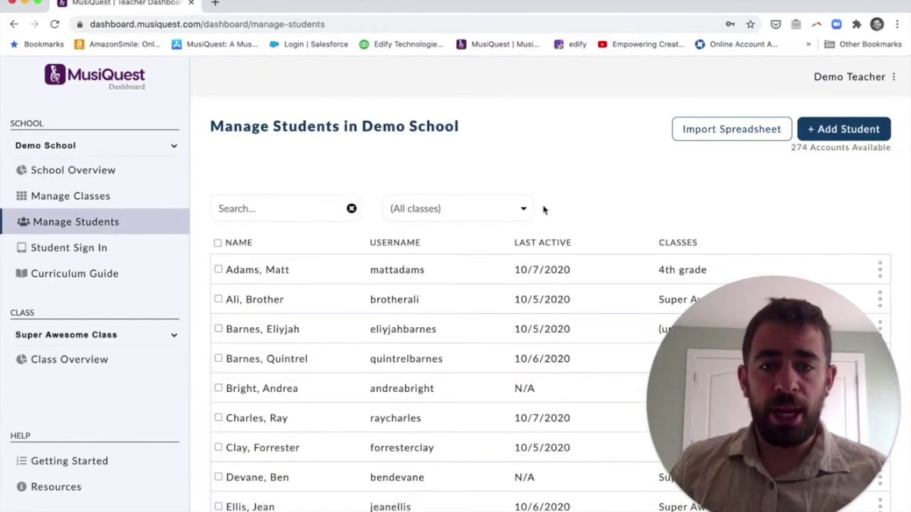
pyautogui.scroll(-2, 543, 209)
pyautogui.scroll(2, 543, 208)
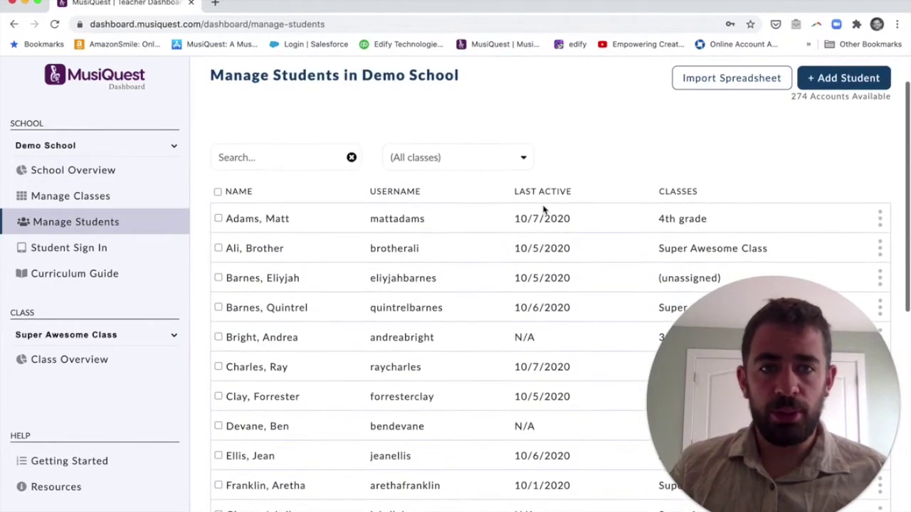
pyautogui.scroll(1, 543, 209)
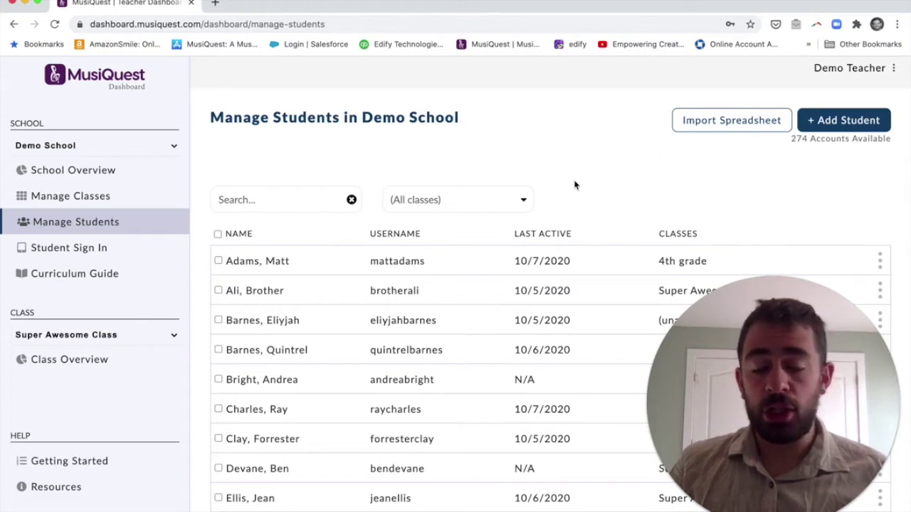
pyautogui.click(218, 262)
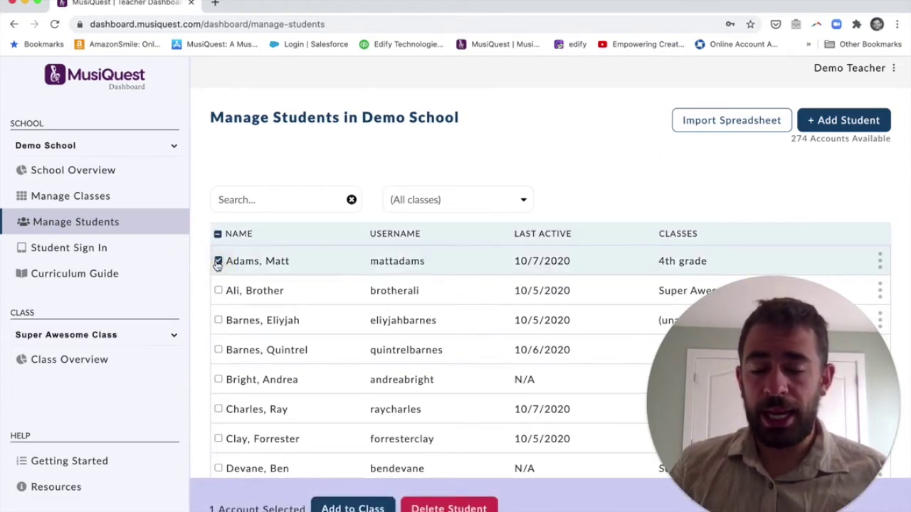
pyautogui.click(217, 235)
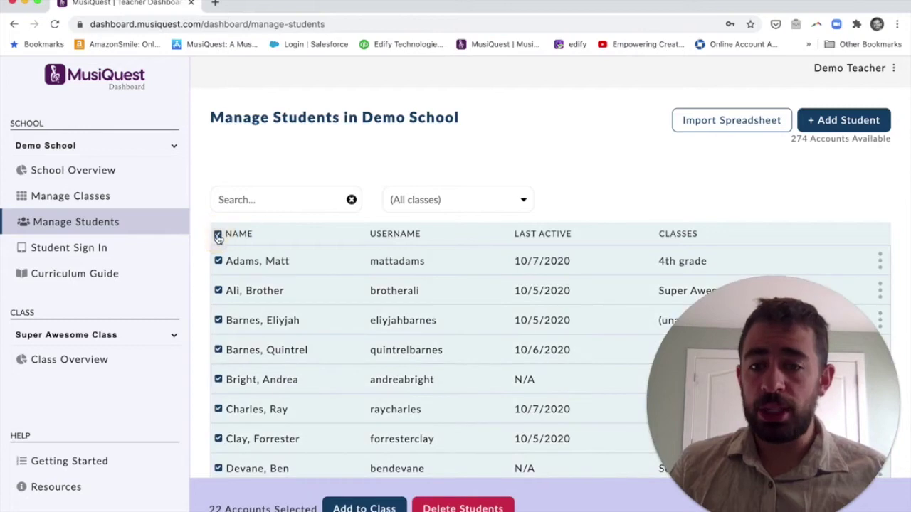
pyautogui.click(218, 235)
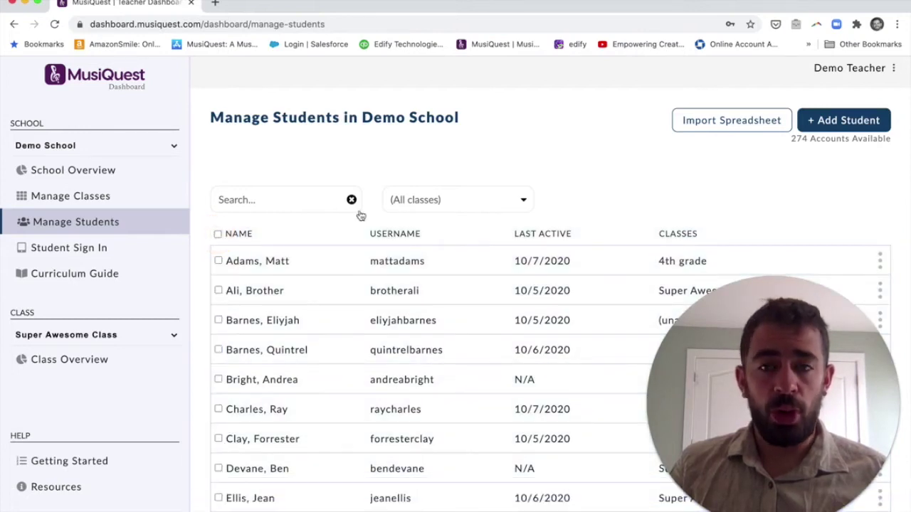
pyautogui.click(730, 121)
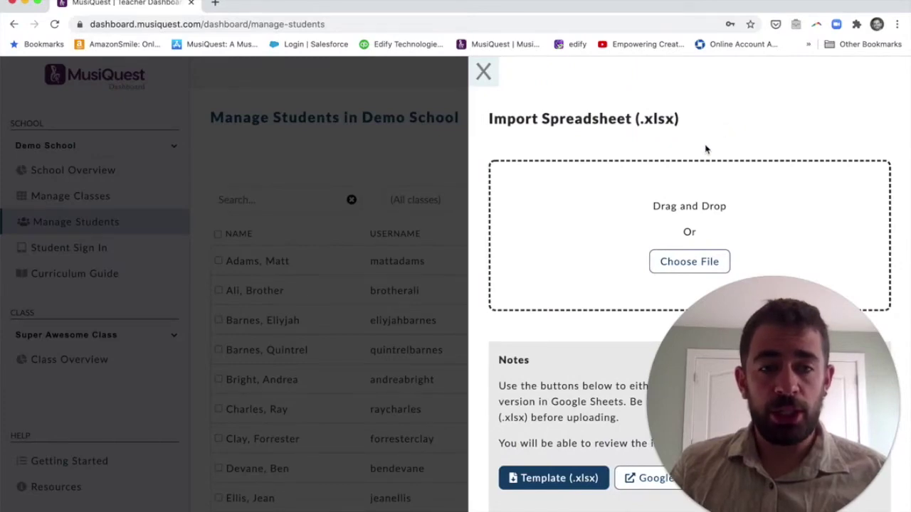
# - Create a new student account with the student's given and last name and an auto-generated username
pyautogui.click(488, 74)
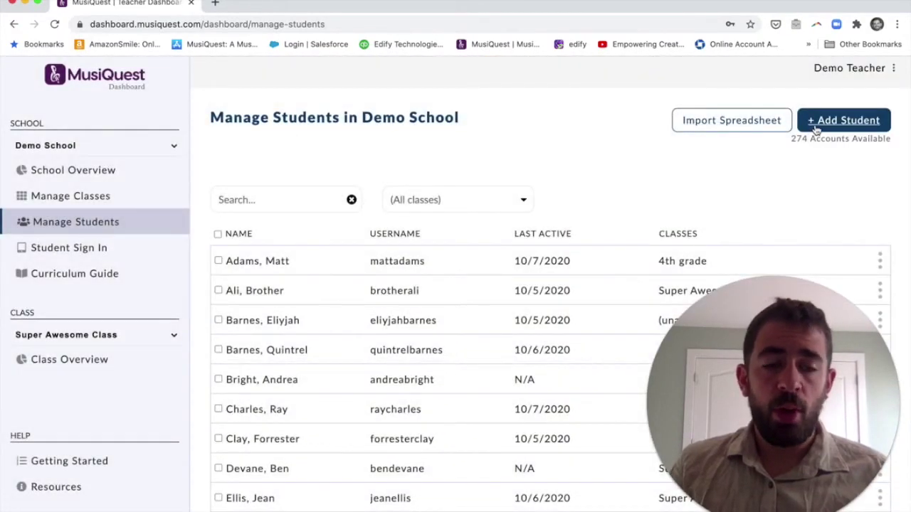
pyautogui.click(840, 120)
pyautogui.click(698, 178)
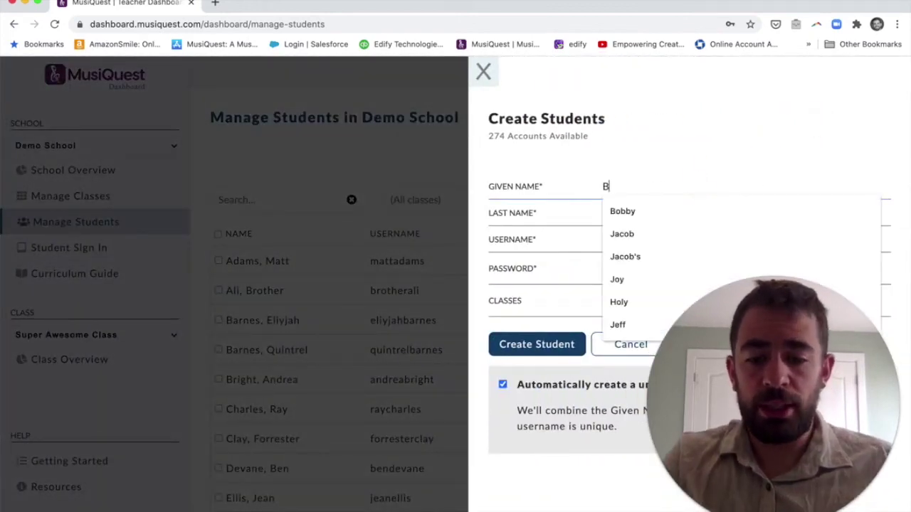
pyautogui.press('Tab')
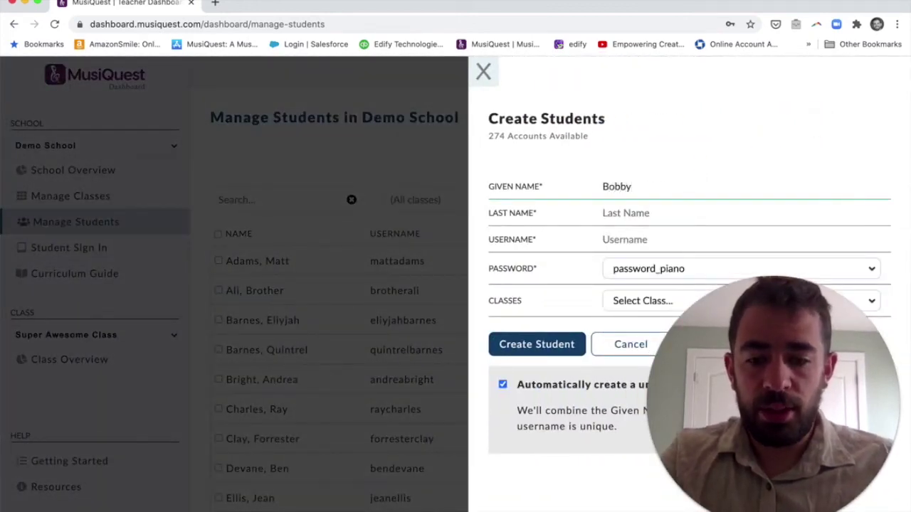
pyautogui.press('Tab')
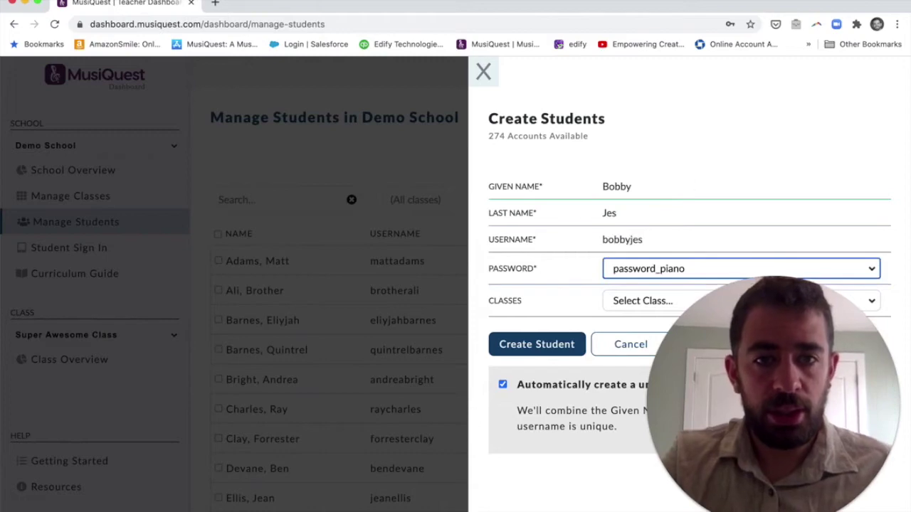
pyautogui.click(528, 344)
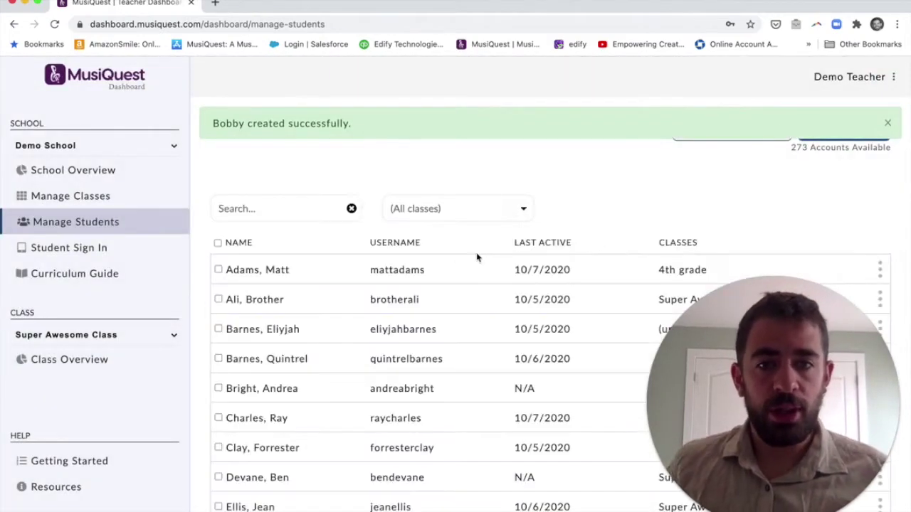
# - Search the student list for 'bobb', then clear the search to show all students
pyautogui.click(292, 208)
pyautogui.write('bobb')
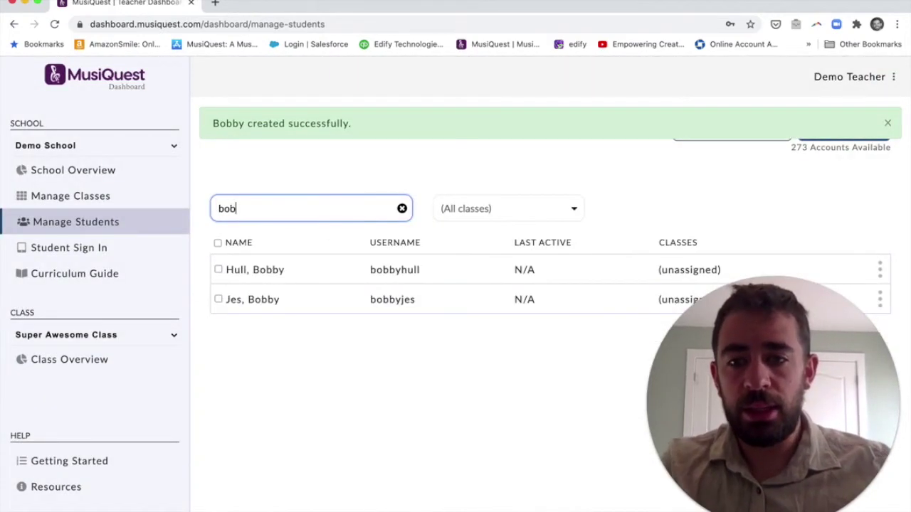
pyautogui.click(402, 207)
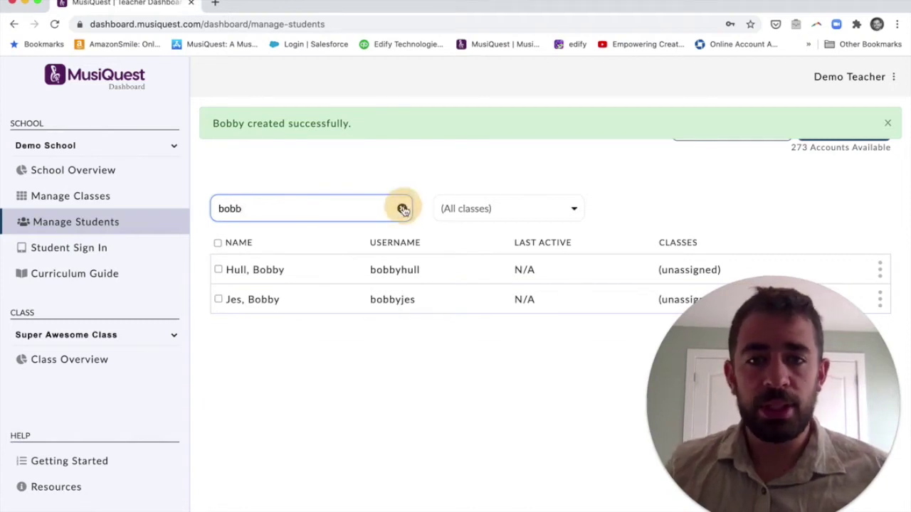
pyautogui.moveTo(810, 370); pyautogui.dragTo(669, 370)
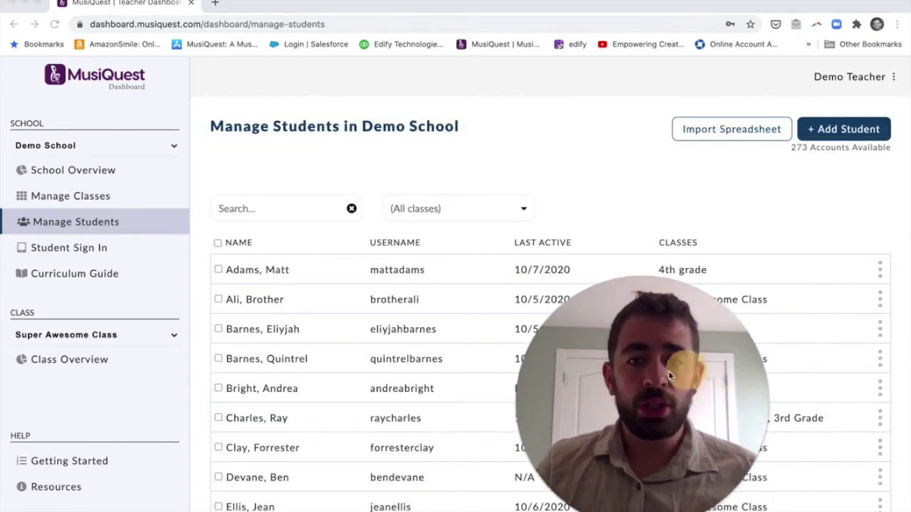
pyautogui.click(883, 281)
# - View the first student's accessibility settings, then close them
pyautogui.click(881, 279)
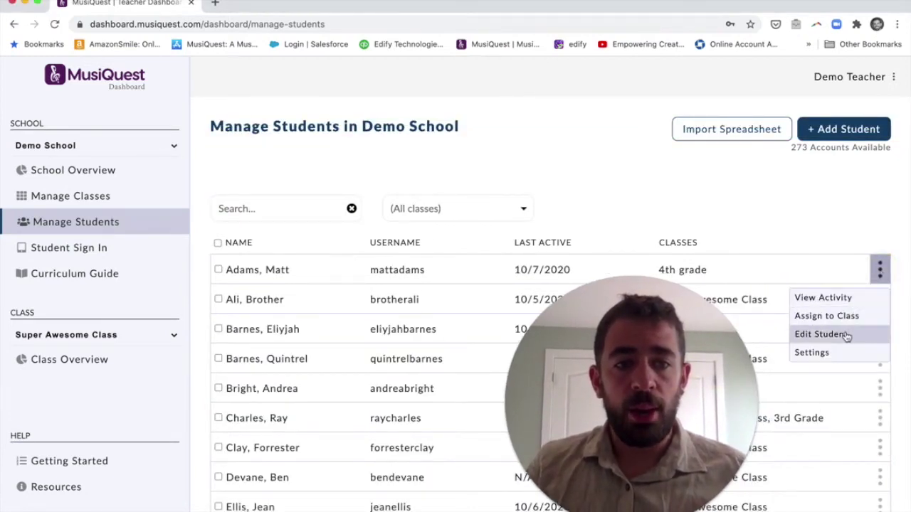
pyautogui.click(837, 351)
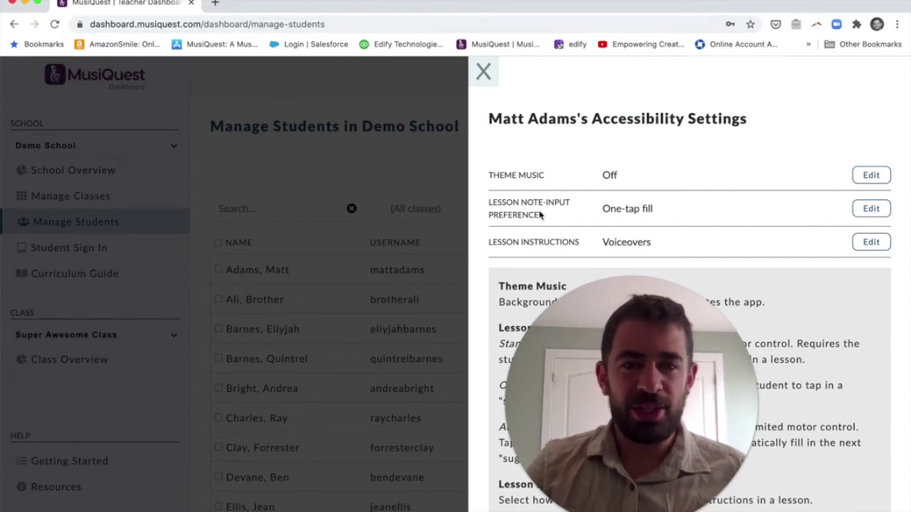
pyautogui.click(482, 84)
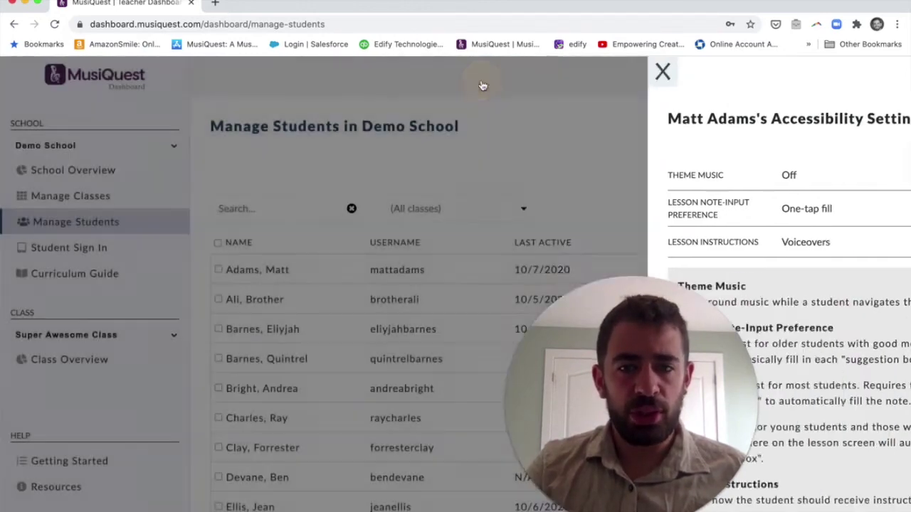
# - Open the first student's edit details with name, username and password, then close them
pyautogui.click(880, 269)
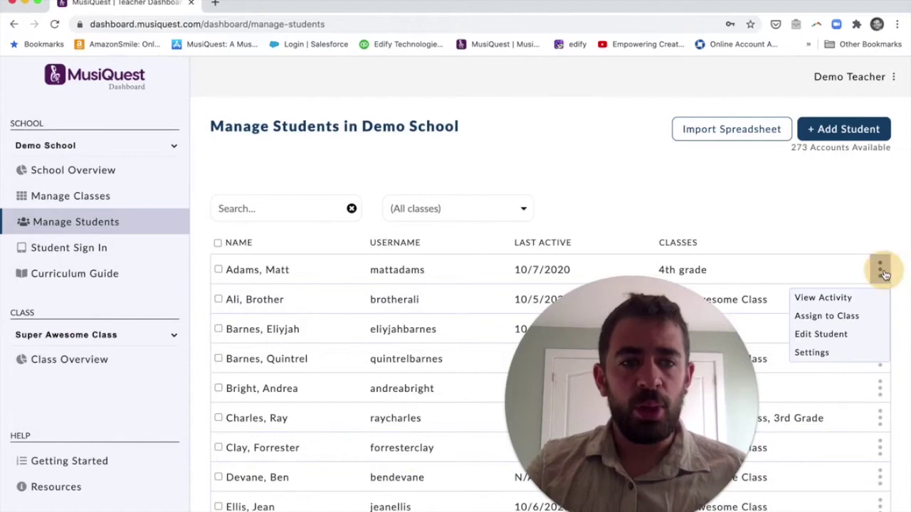
pyautogui.click(854, 334)
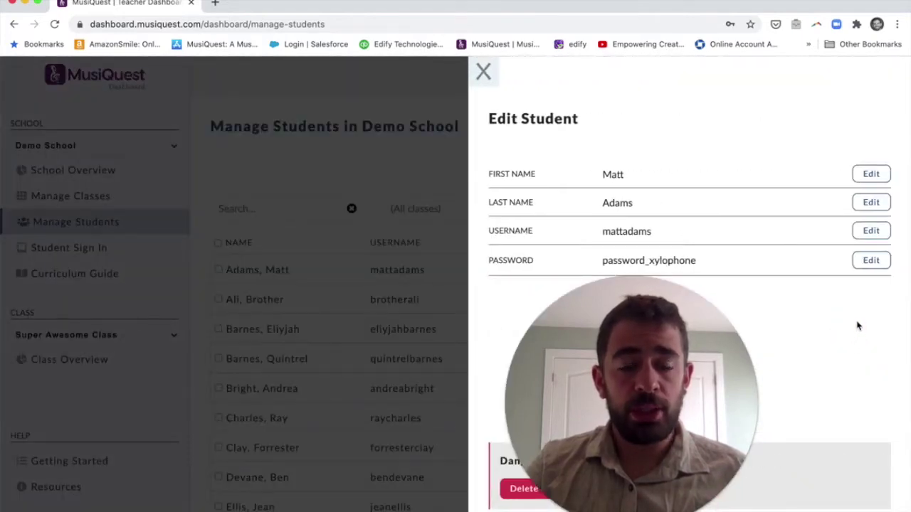
pyautogui.click(487, 76)
# - Review the first student's activity, scrolling through it, then close it
pyautogui.click(879, 270)
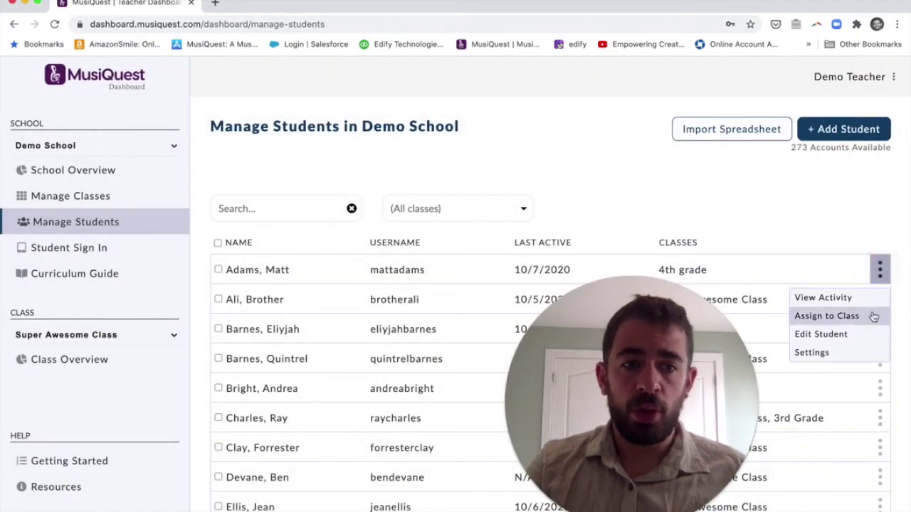
pyautogui.click(858, 298)
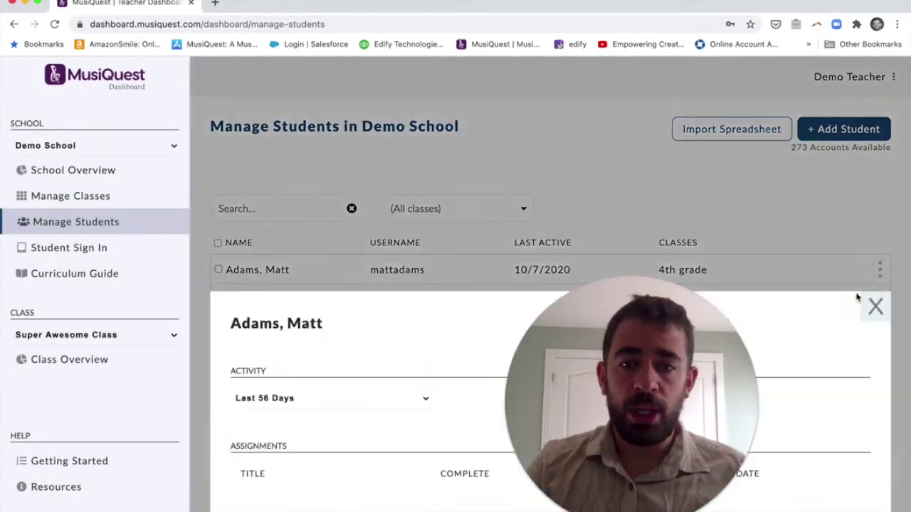
pyautogui.scroll(-5, 847, 299)
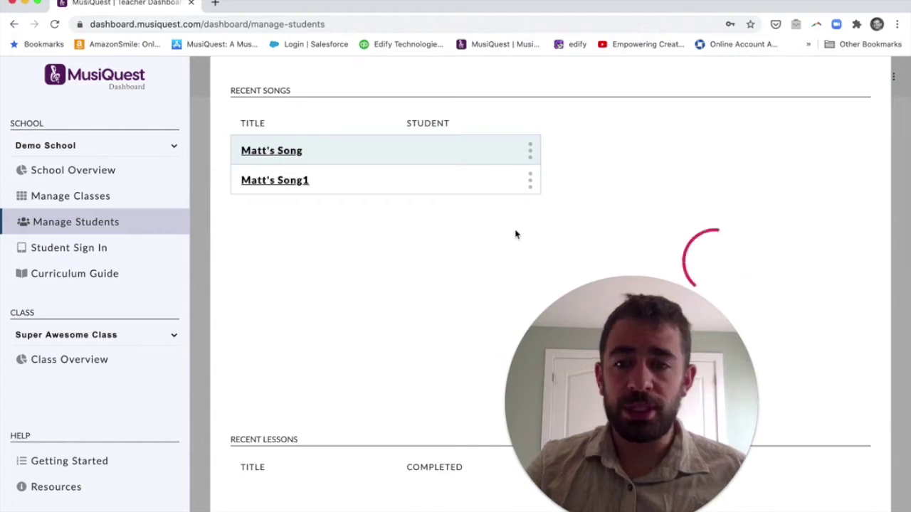
pyautogui.scroll(5, 423, 185)
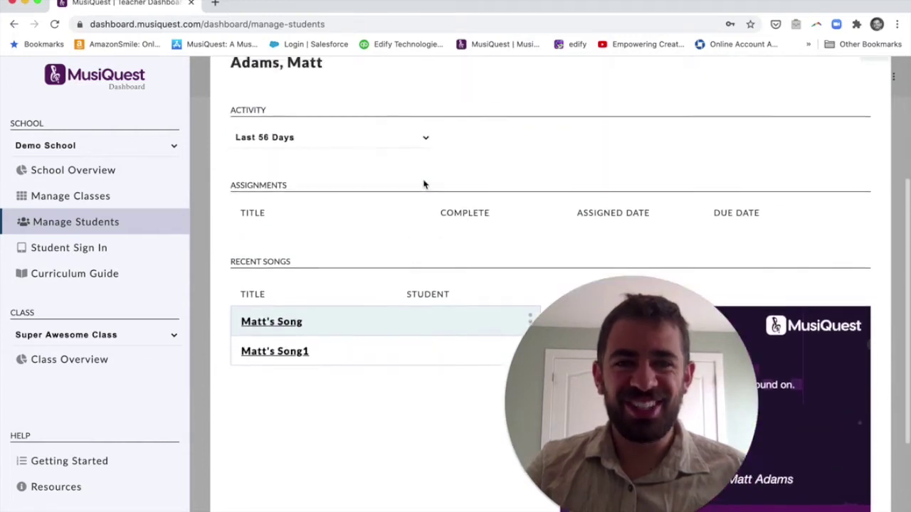
pyautogui.click(880, 174)
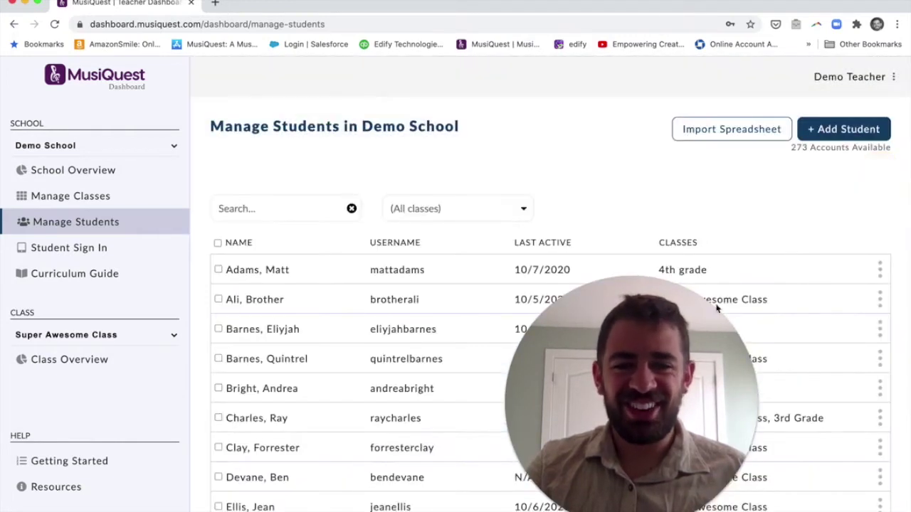
# - Scroll down the full student list and switch to the Classes page
pyautogui.moveTo(689, 333); pyautogui.dragTo(829, 333)
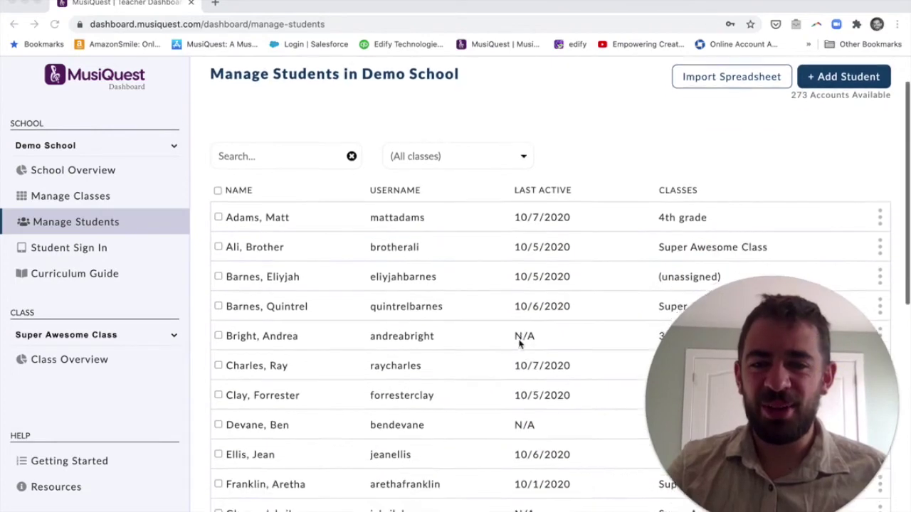
pyautogui.scroll(-3, 519, 345)
pyautogui.scroll(-4, 520, 345)
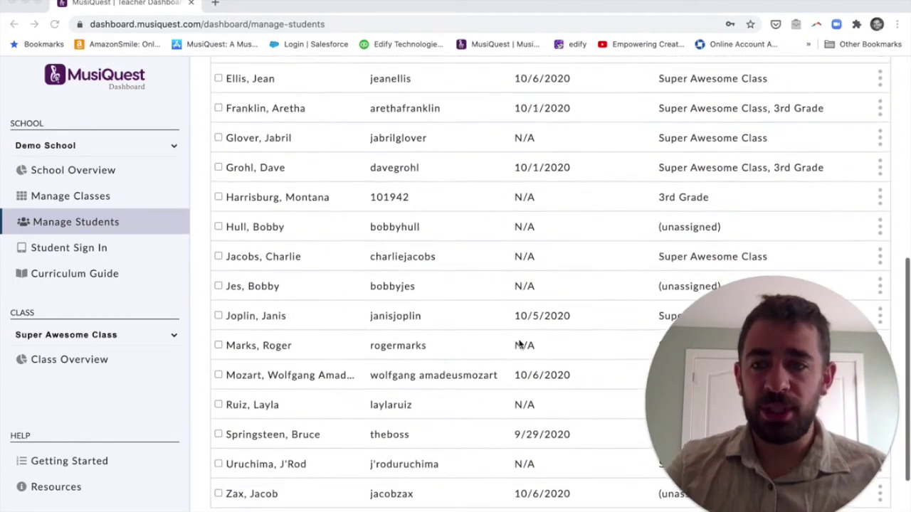
pyautogui.click(96, 196)
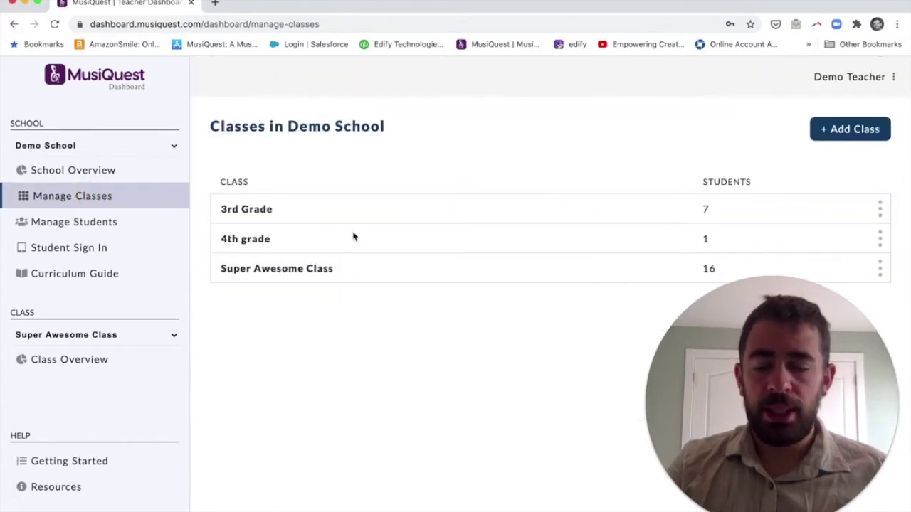
# - Create a new class named 5th Grade and show the sidebar class list
pyautogui.click(845, 136)
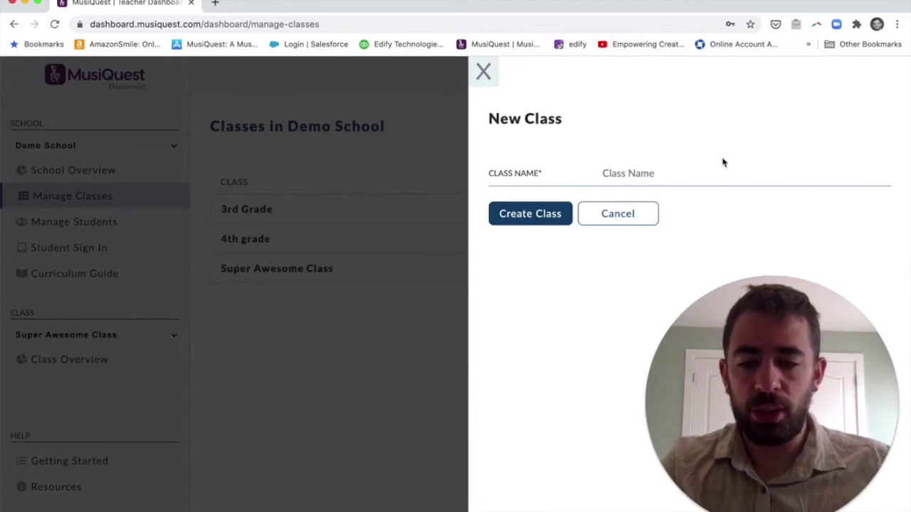
pyautogui.write('5th Grade')
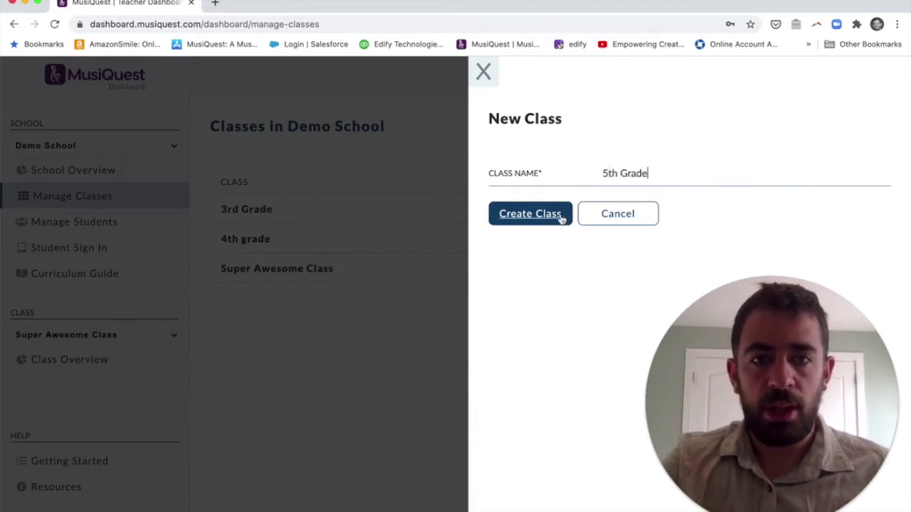
pyautogui.click(561, 218)
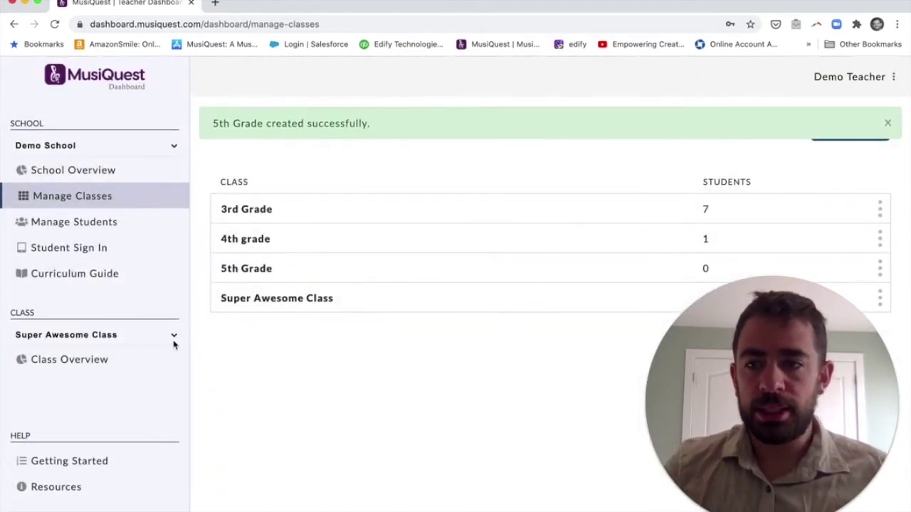
pyautogui.click(173, 343)
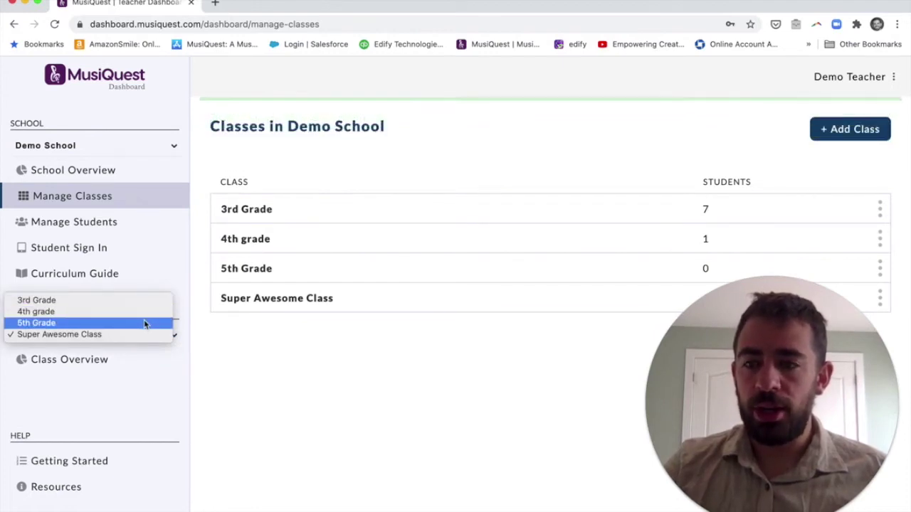
# - Open the 5th Grade class's Edit Class settings from its three-dot menu
pyautogui.click(202, 356)
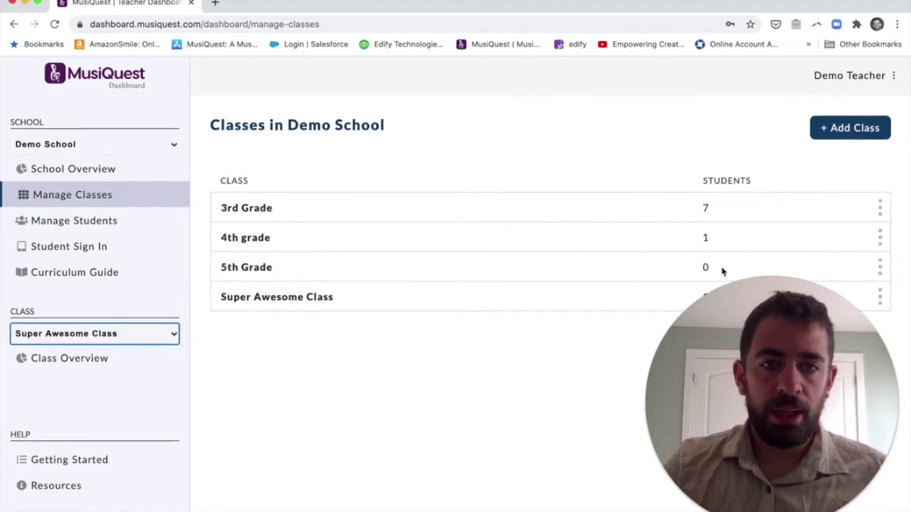
pyautogui.click(880, 268)
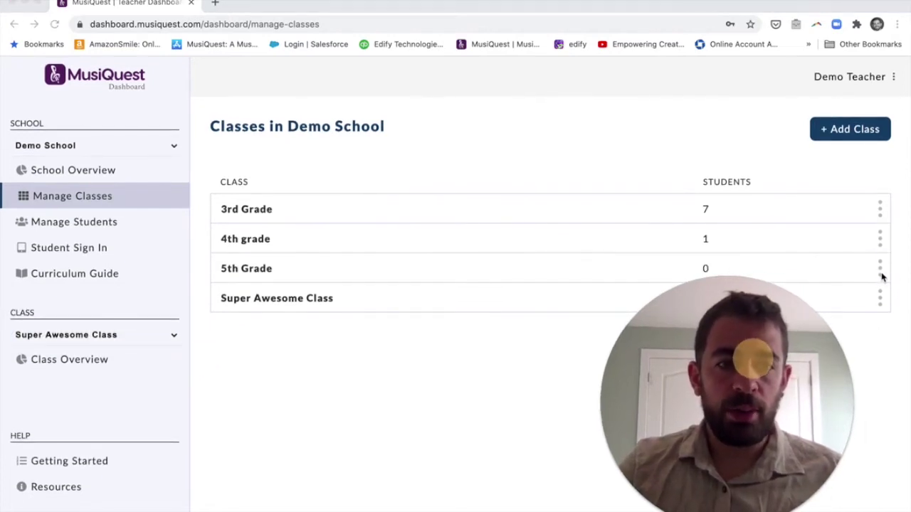
pyautogui.click(880, 268)
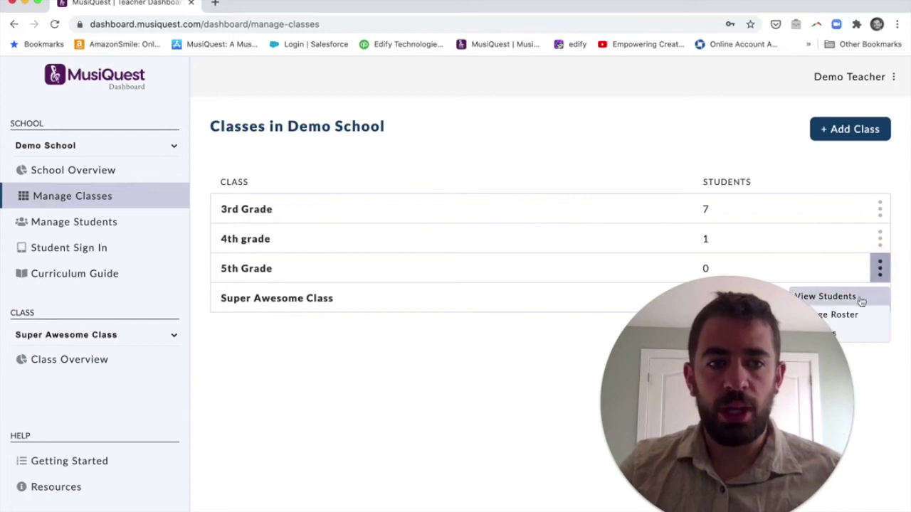
pyautogui.click(729, 367)
pyautogui.moveTo(729, 366); pyautogui.dragTo(660, 366)
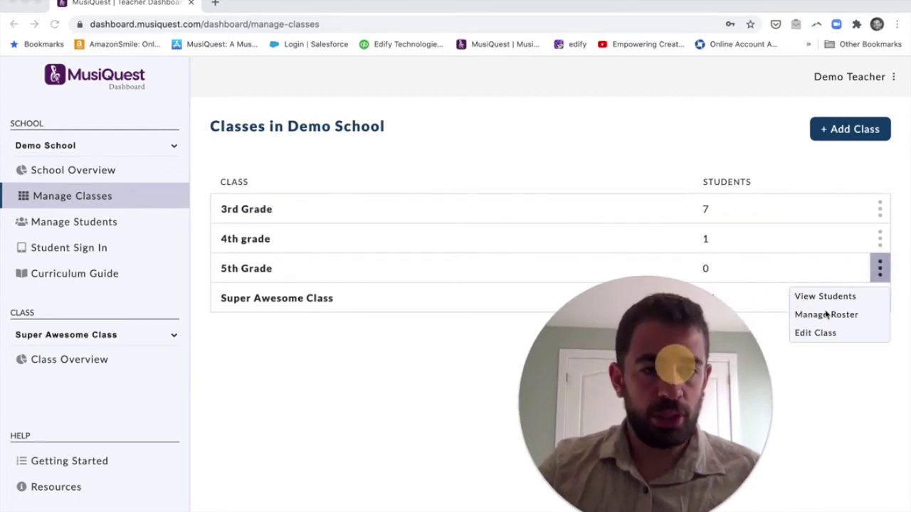
pyautogui.click(828, 336)
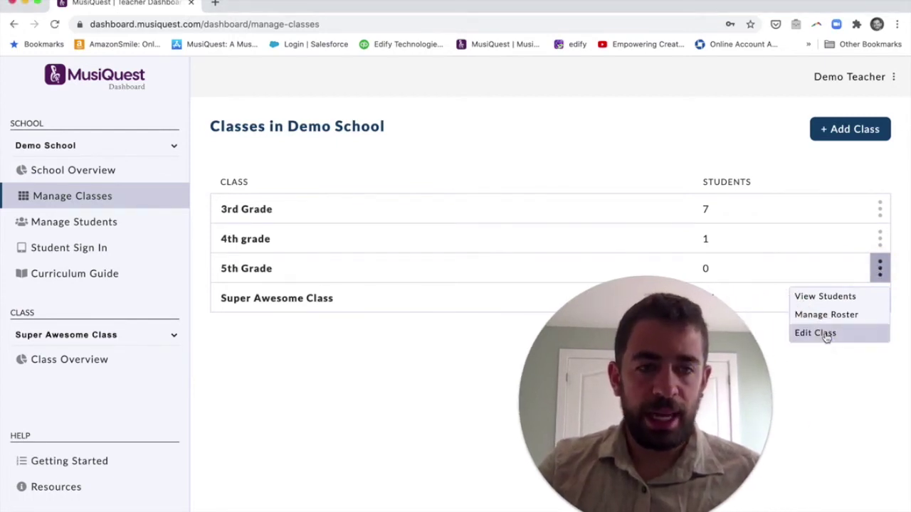
pyautogui.click(829, 341)
# - Delete the 5th Grade class and confirm with OK
pyautogui.moveTo(707, 382); pyautogui.dragTo(361, 406)
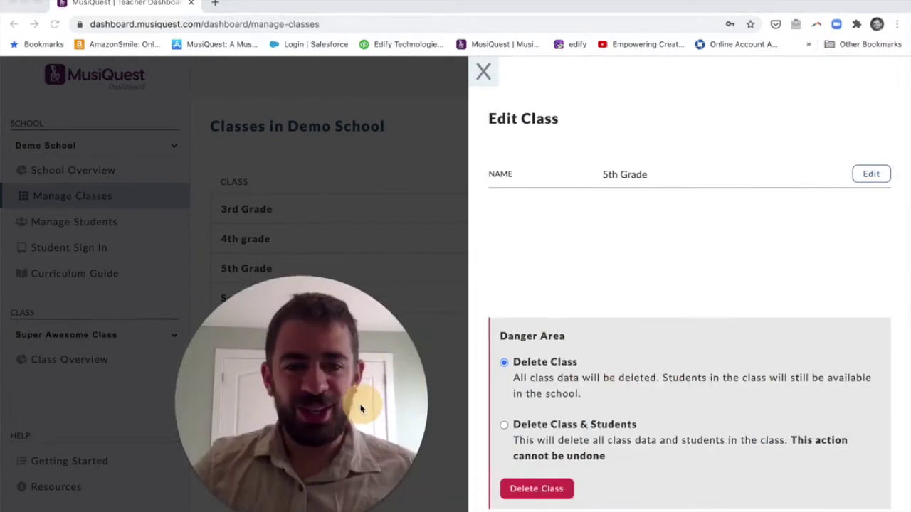
pyautogui.click(530, 491)
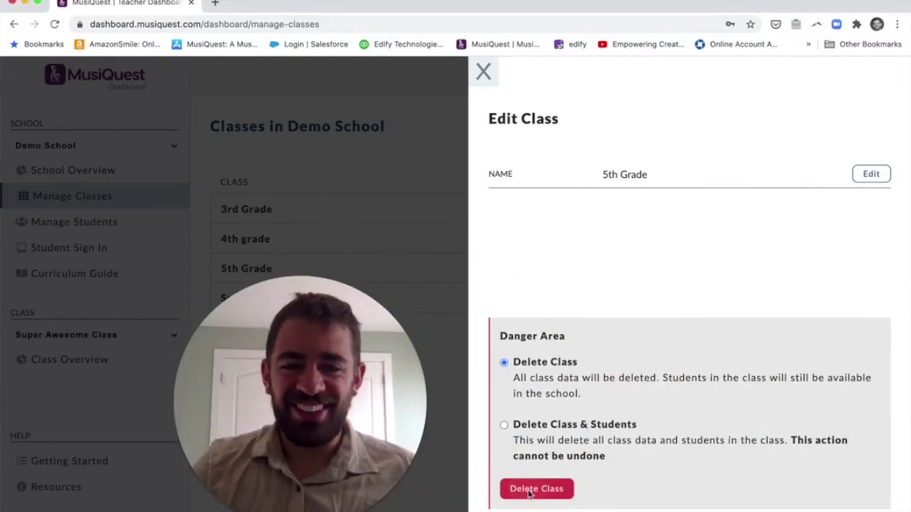
pyautogui.click(533, 491)
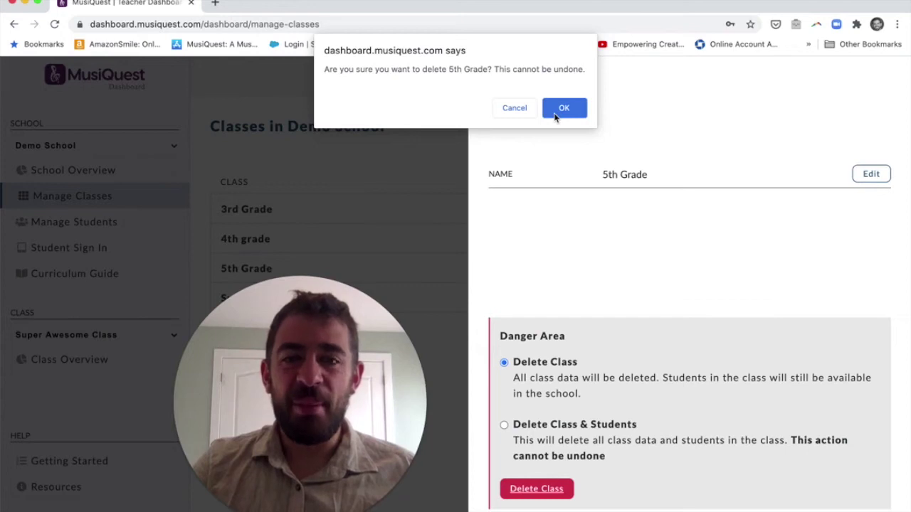
pyautogui.click(562, 109)
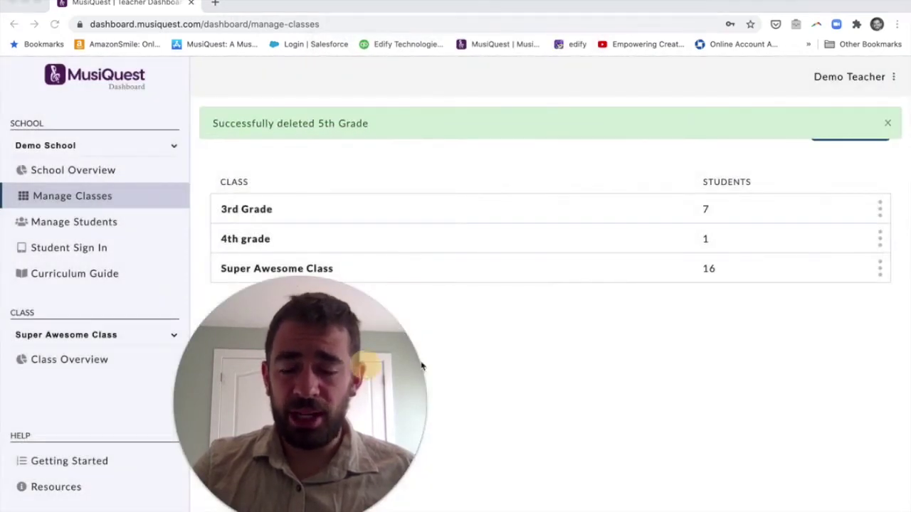
pyautogui.moveTo(422, 366); pyautogui.dragTo(852, 429)
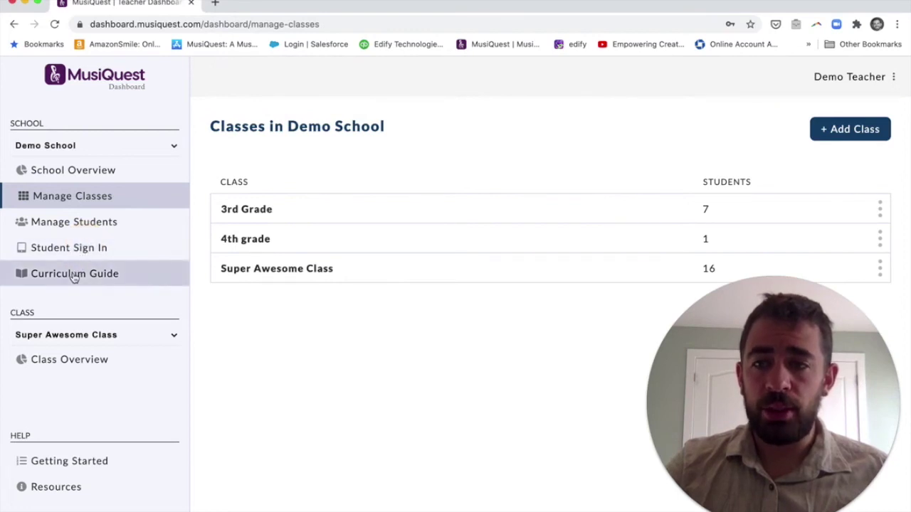
# - Copy the Super Awesome Class login link from Student Sign In and load it in a new tab
pyautogui.click(82, 252)
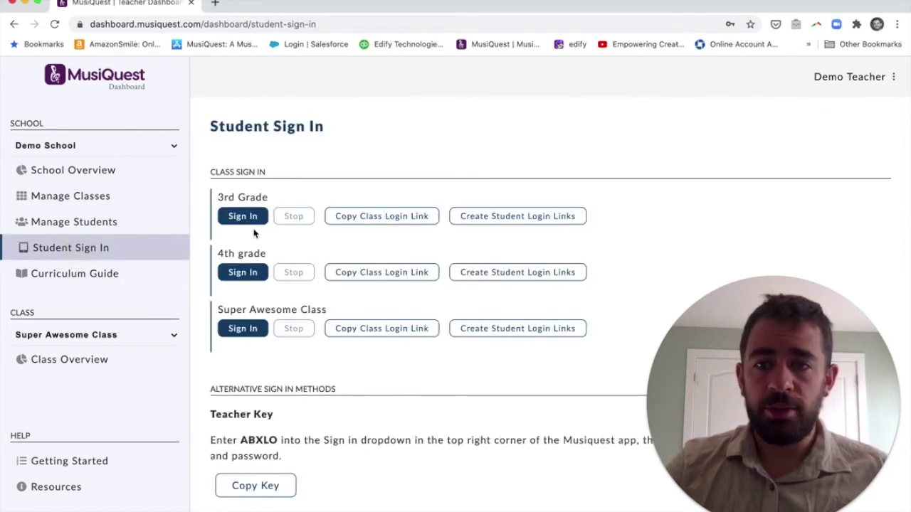
pyautogui.scroll(-3, 254, 233)
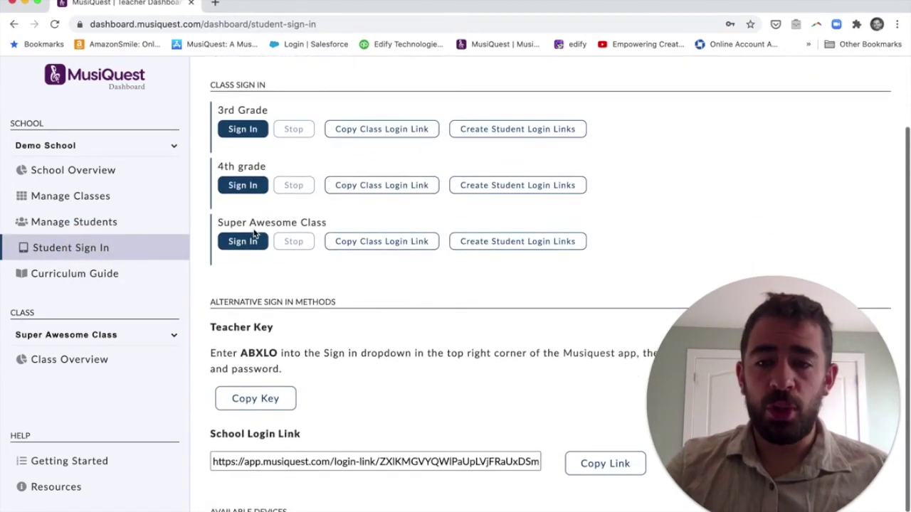
pyautogui.scroll(-1, 254, 233)
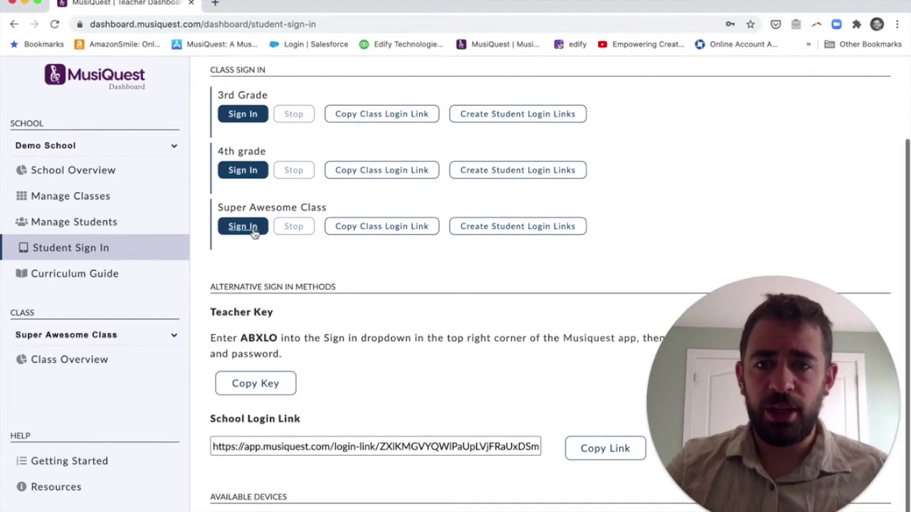
pyautogui.click(375, 226)
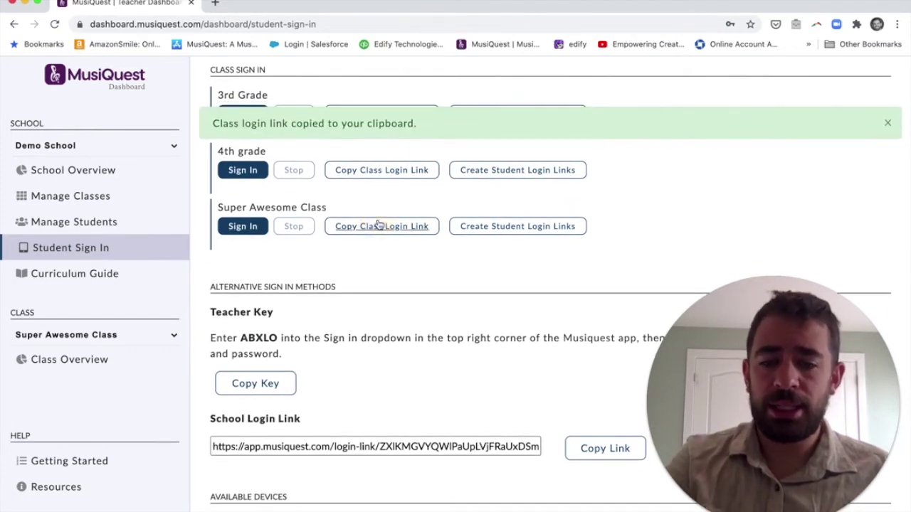
pyautogui.hotkey('ctrl', 't')
pyautogui.hotkey('ctrl', 'v')
pyautogui.press('Return')
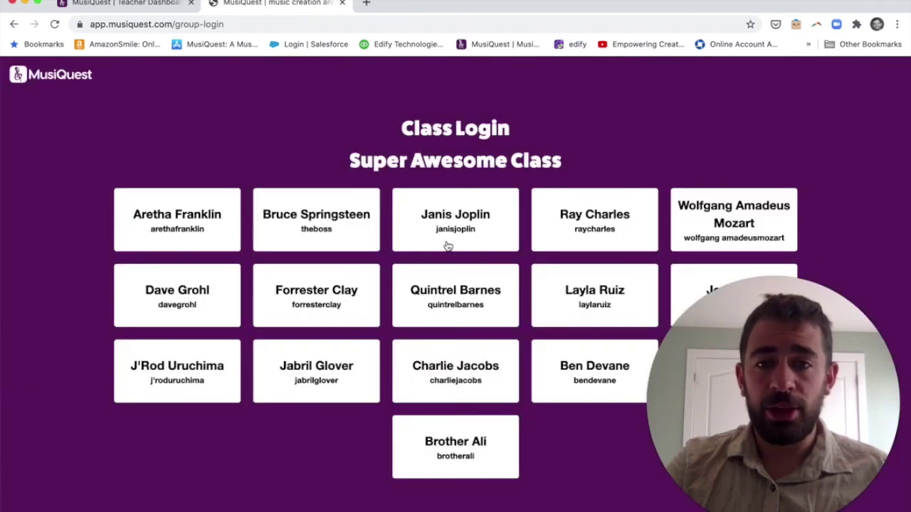
# - Sign in as a Super Awesome Class student via Let's Make Music, then return to the dashboard's Curriculum Guide
pyautogui.click(464, 226)
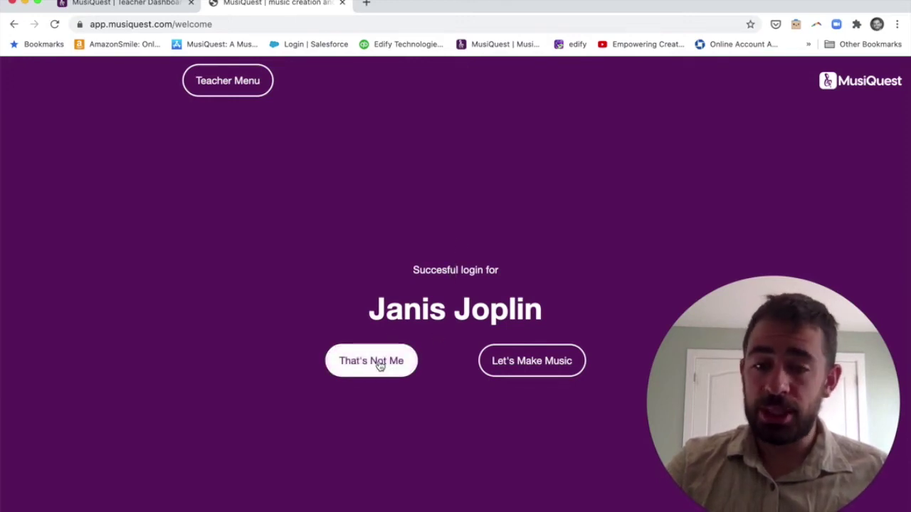
pyautogui.click(520, 360)
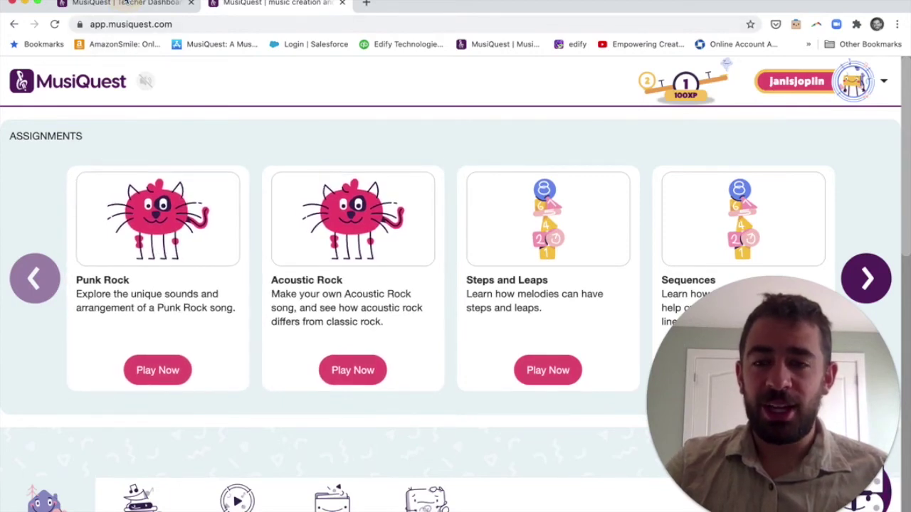
pyautogui.click(124, 4)
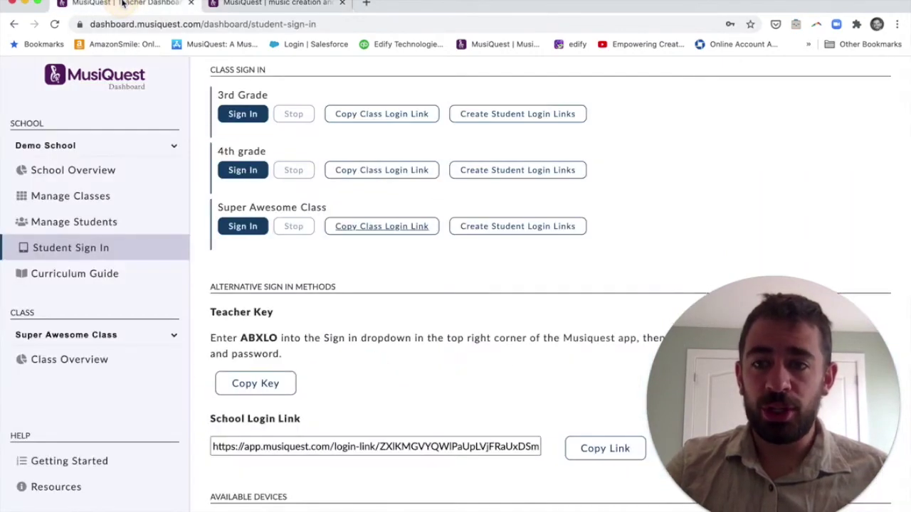
pyautogui.click(116, 273)
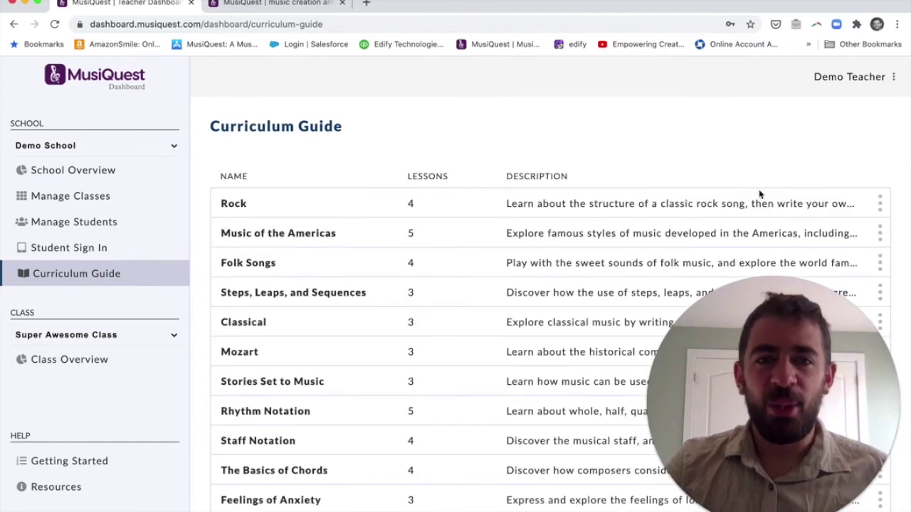
# - Open the Rock unit's quest in a new tab from the Curriculum Guide
pyautogui.scroll(-1, 299, 208)
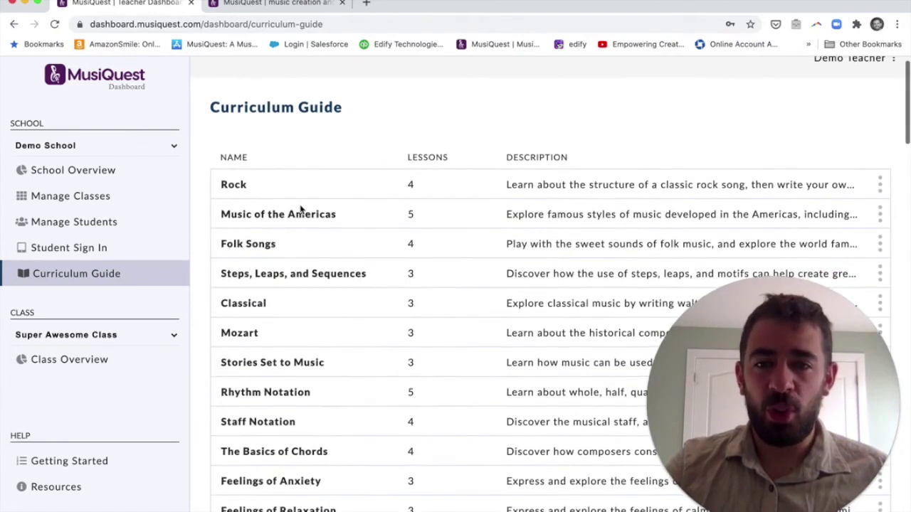
pyautogui.scroll(-1, 419, 188)
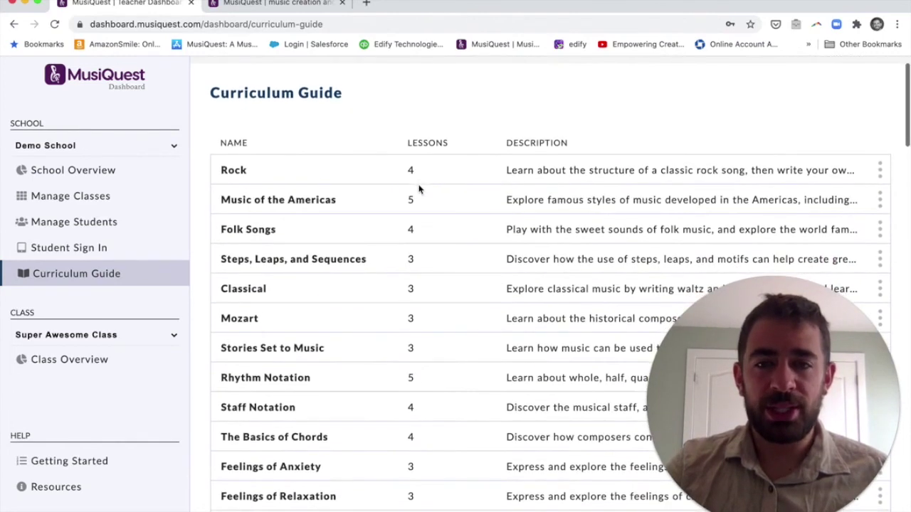
pyautogui.click(880, 171)
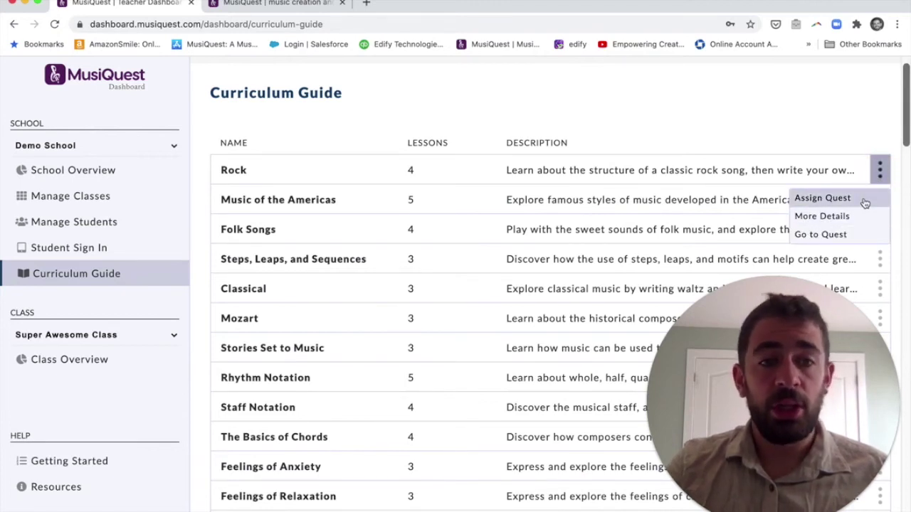
pyautogui.click(854, 235)
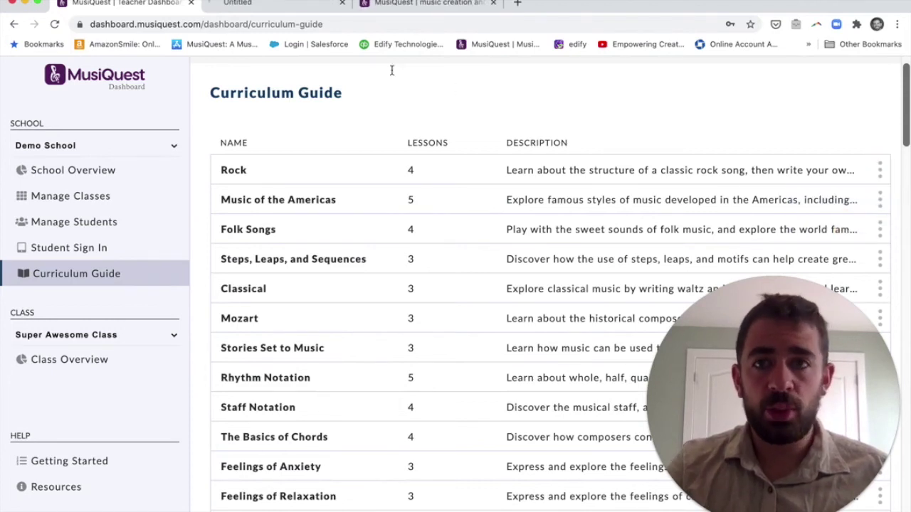
# - View the Rock quest, close its tab, and bring up the Music of the Americas options
pyautogui.click(295, 4)
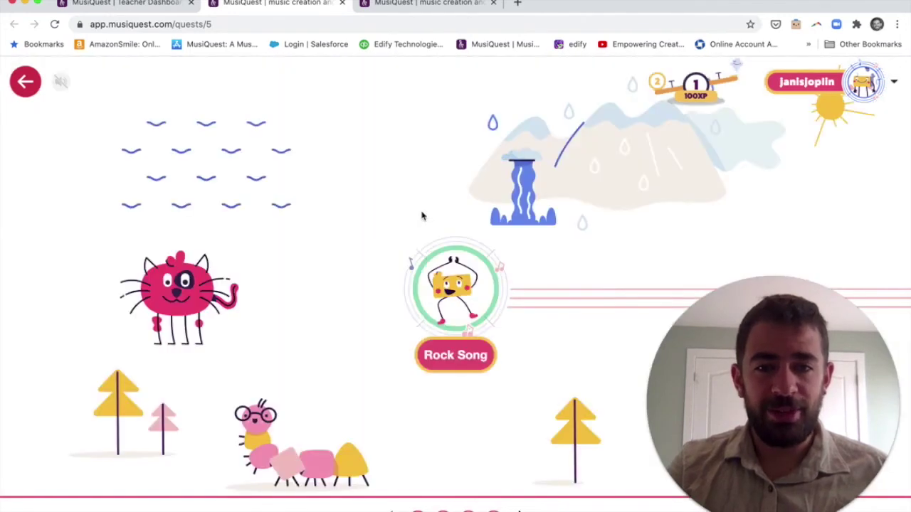
pyautogui.click(342, 3)
pyautogui.click(881, 198)
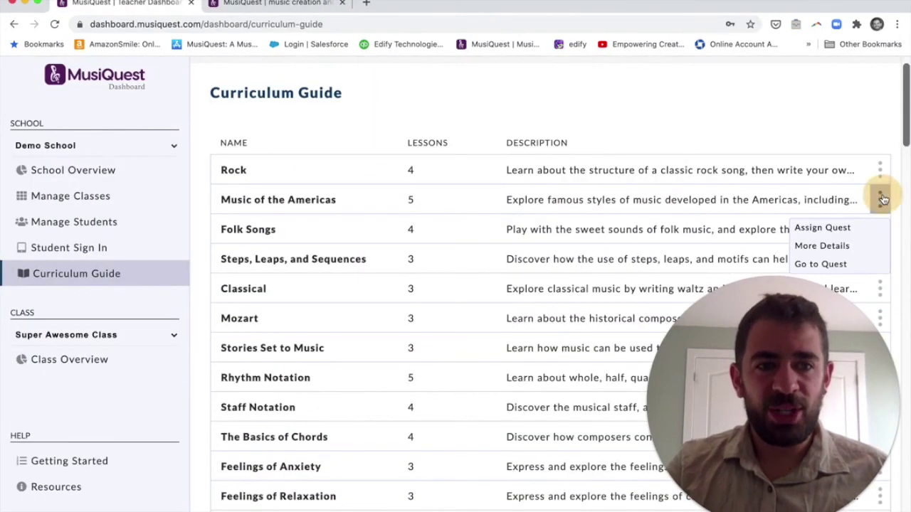
pyautogui.click(863, 246)
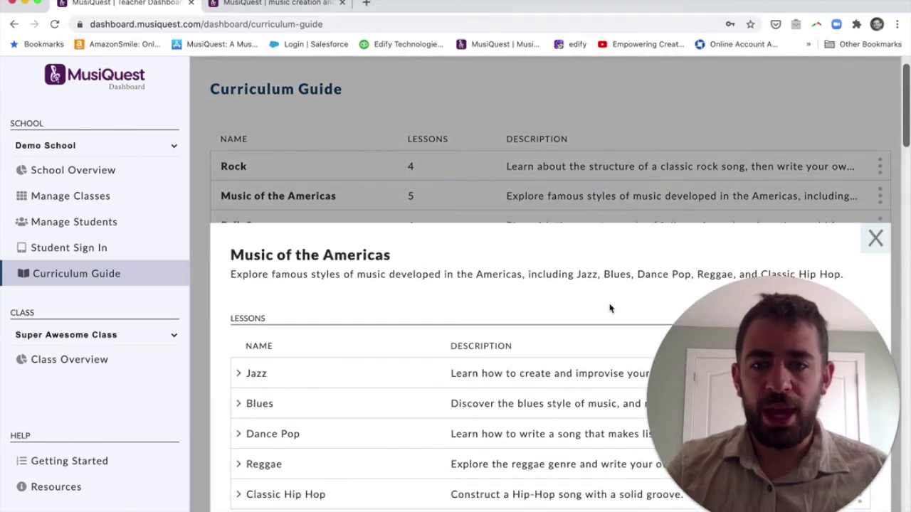
pyautogui.moveTo(746, 347); pyautogui.dragTo(730, 80)
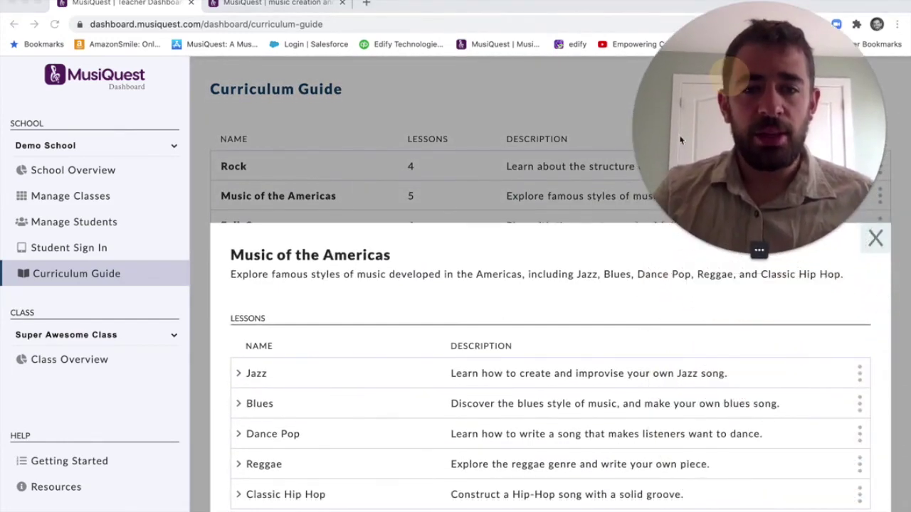
pyautogui.click(240, 377)
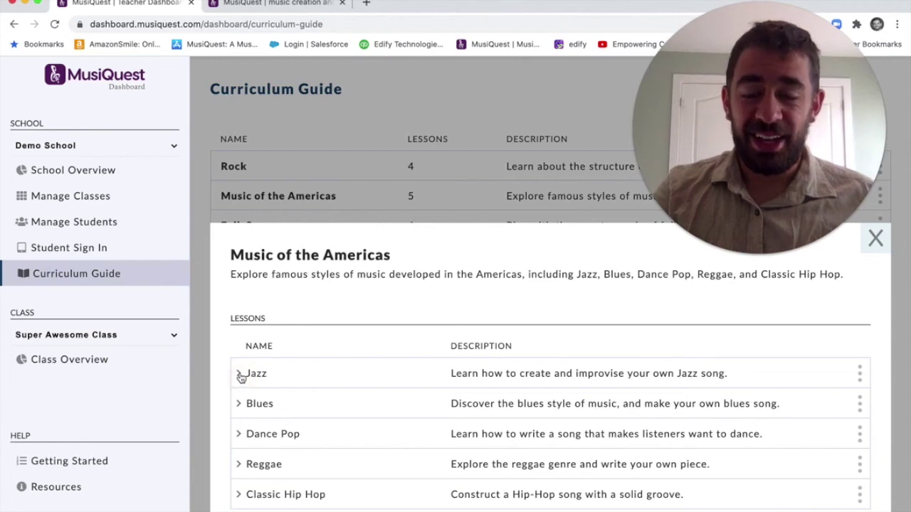
pyautogui.click(240, 378)
pyautogui.scroll(-2, 329, 399)
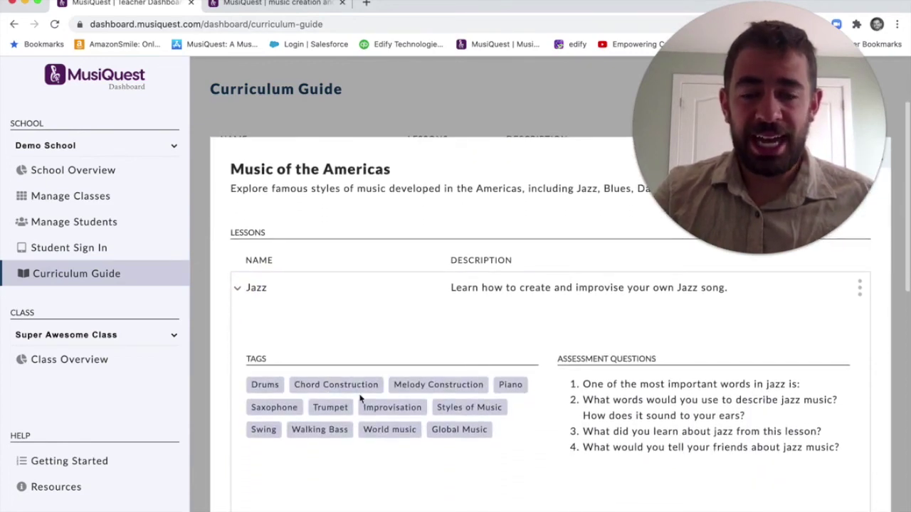
pyautogui.scroll(-2, 398, 395)
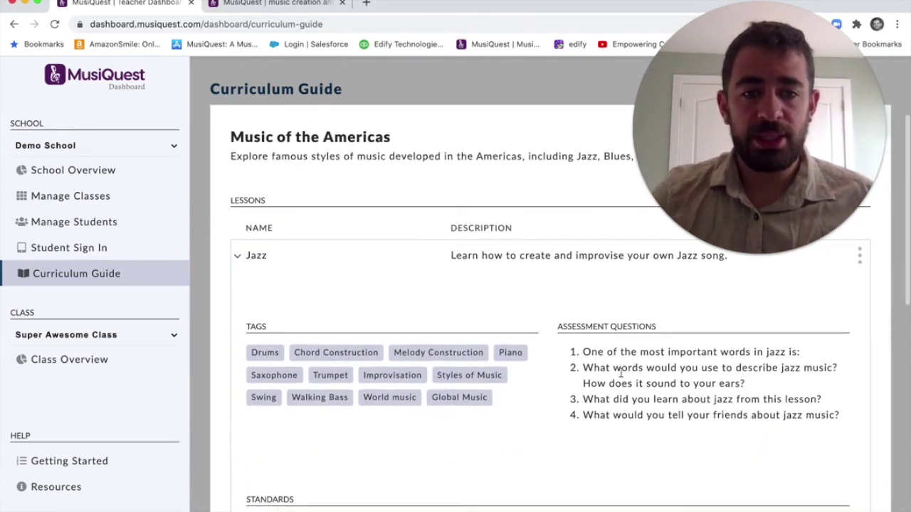
pyautogui.scroll(-5, 621, 374)
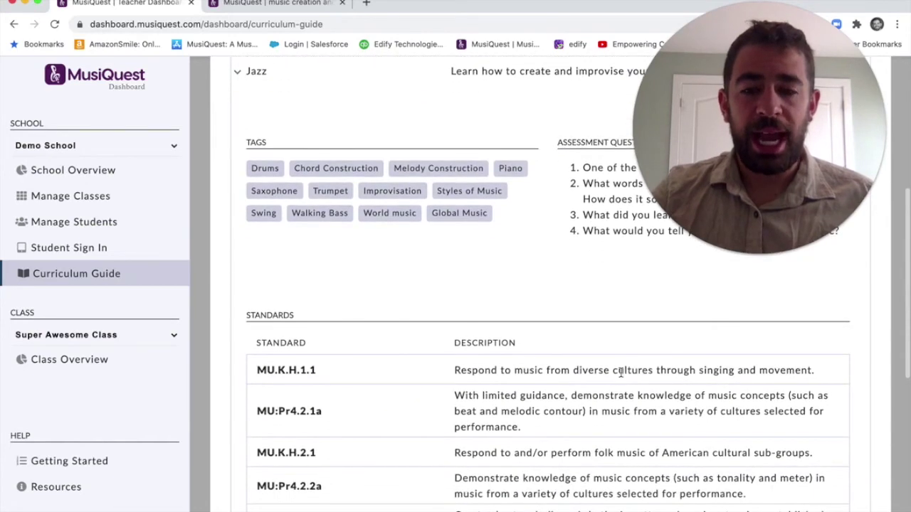
pyautogui.scroll(-3, 525, 444)
pyautogui.scroll(10, 296, 406)
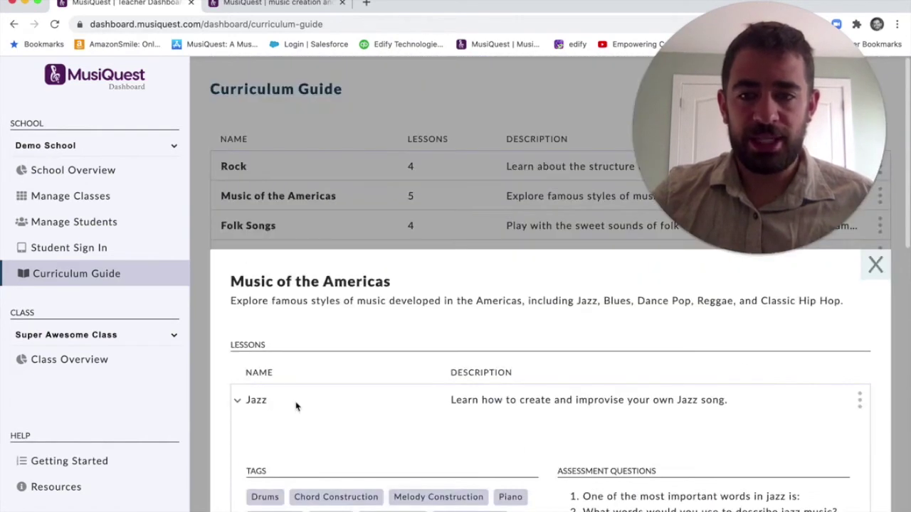
pyautogui.click(238, 401)
pyautogui.click(241, 403)
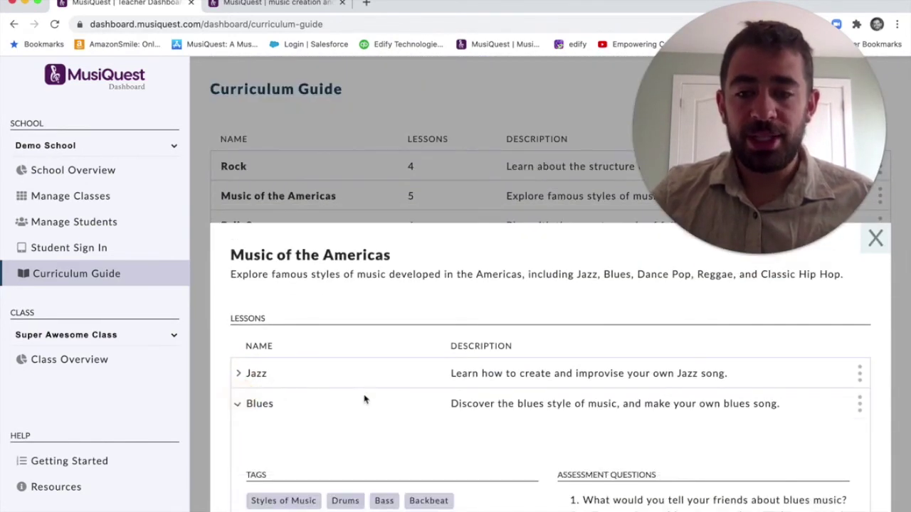
pyautogui.scroll(-3, 366, 398)
pyautogui.scroll(2, 325, 325)
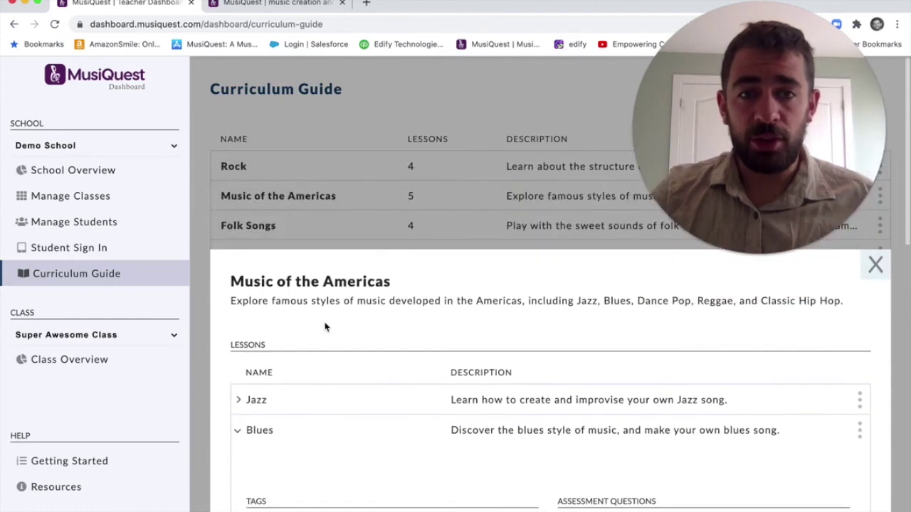
pyautogui.click(876, 266)
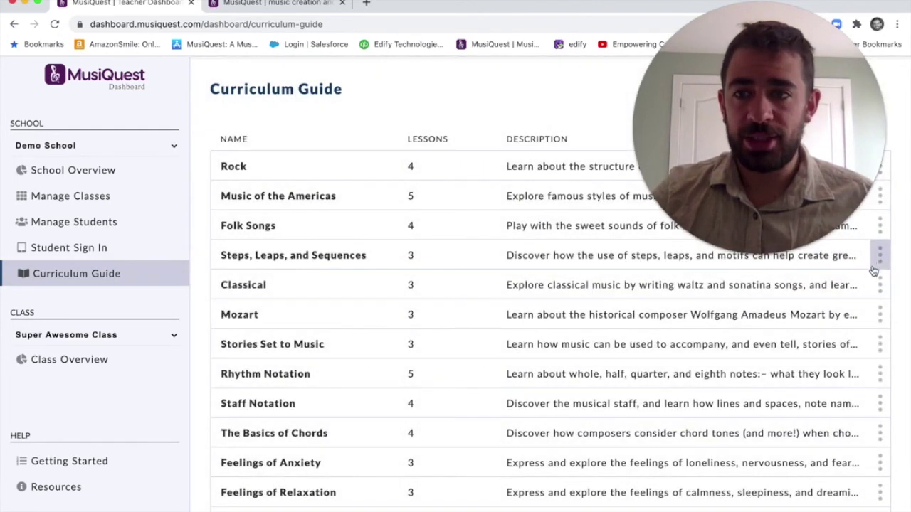
# - Show the Super Awesome Class overview, view and close its accessibility settings, then open Getting Started
pyautogui.click(129, 362)
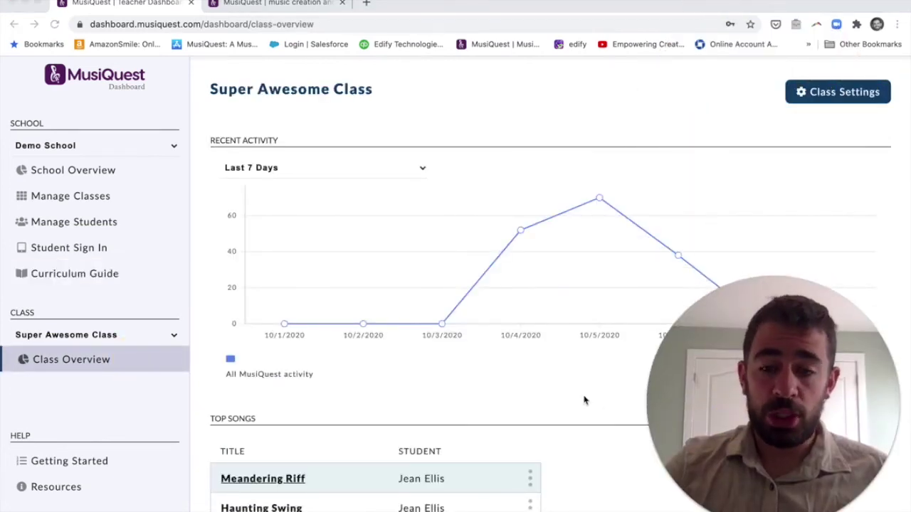
pyautogui.click(819, 92)
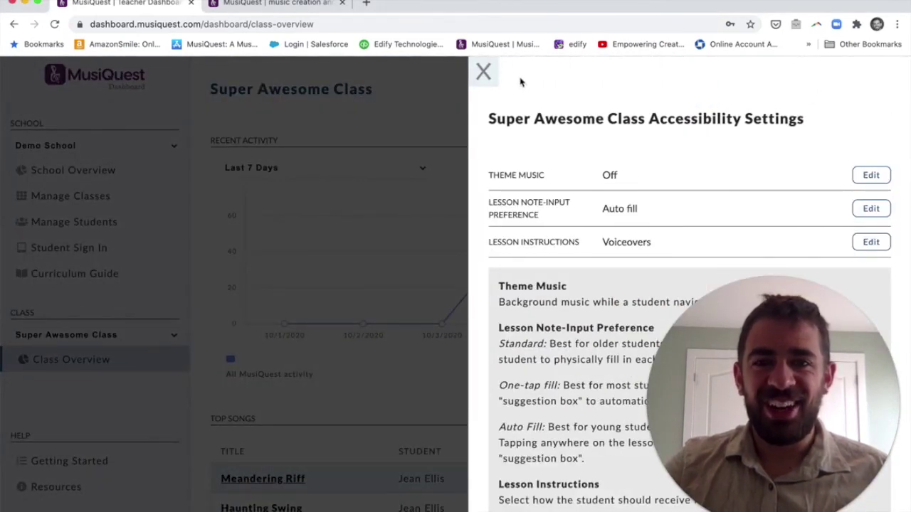
pyautogui.click(483, 71)
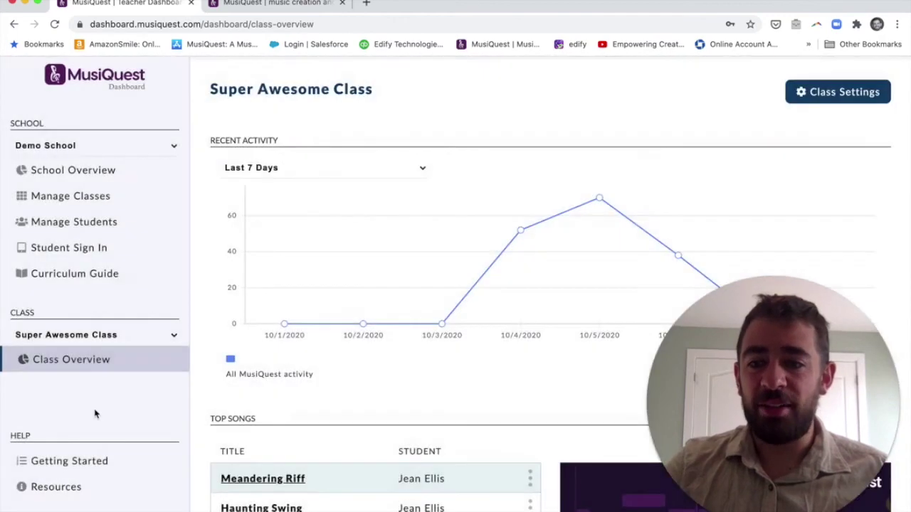
pyautogui.click(69, 462)
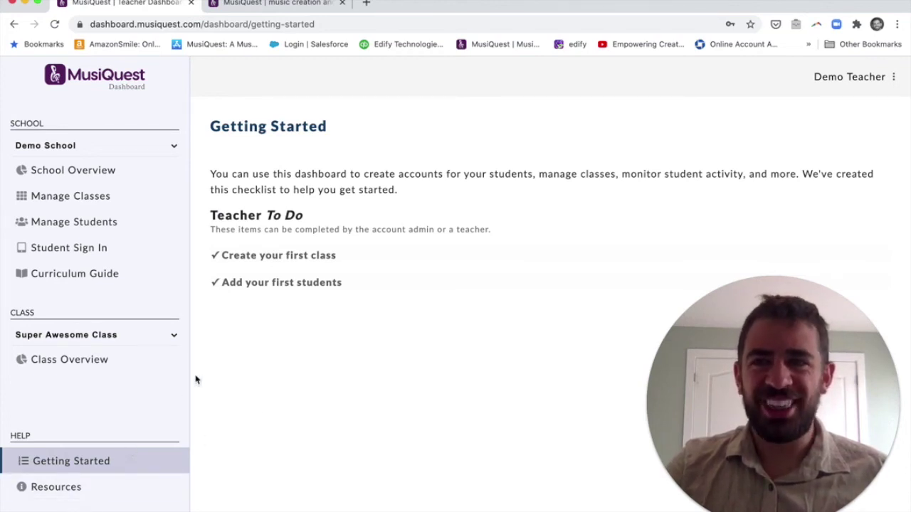
# - Go through School Overview to the Student Sign In page listing each class's sign-in options
pyautogui.click(136, 175)
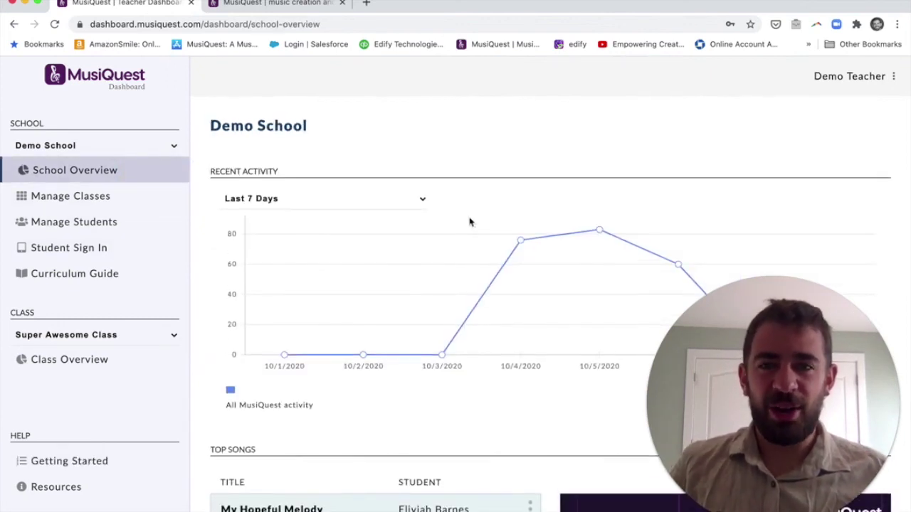
pyautogui.scroll(-1, 470, 222)
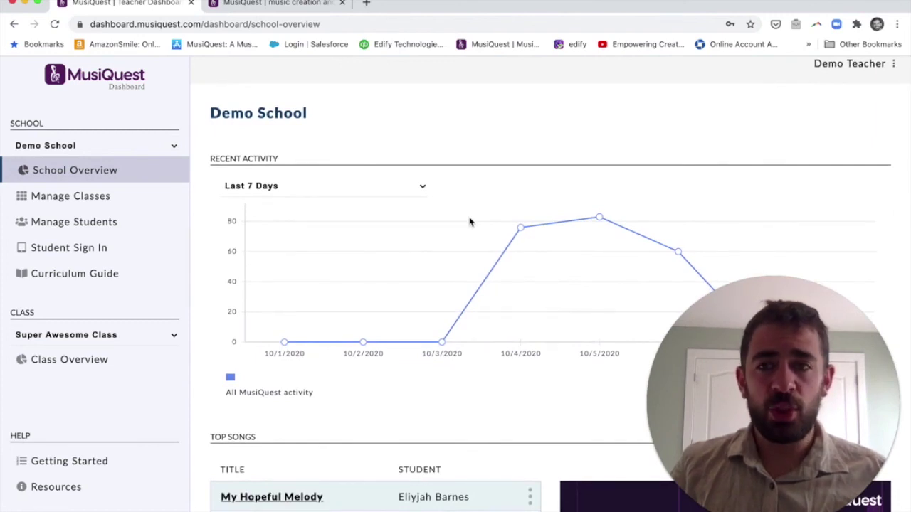
pyautogui.click(159, 249)
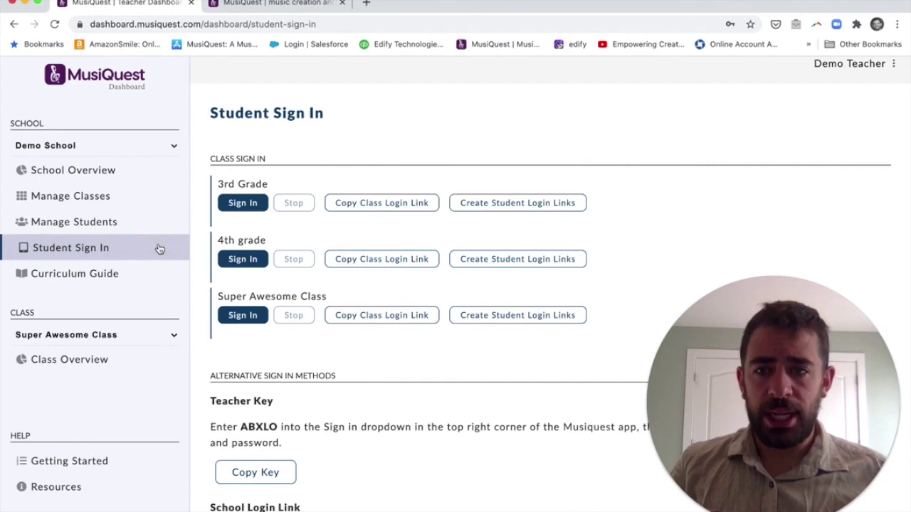
# - In the Curriculum Guide, show the lesson details for the Rock quest
pyautogui.click(139, 274)
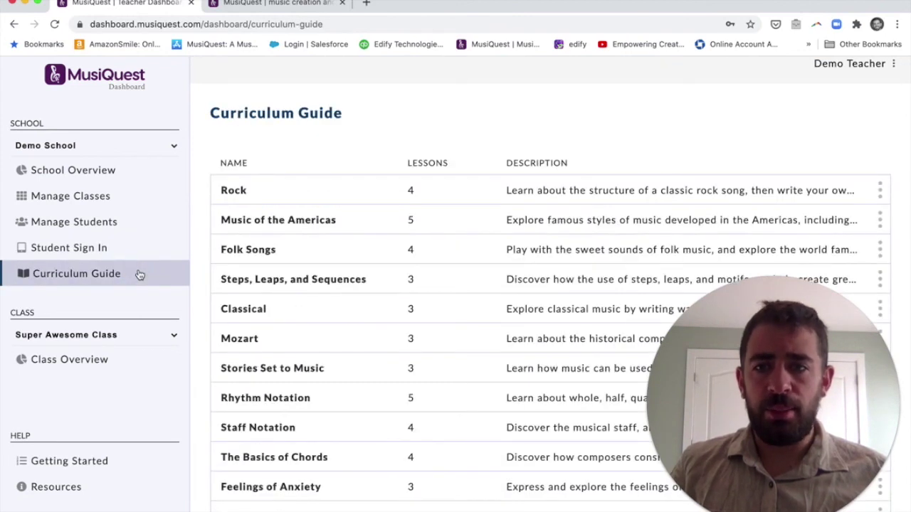
pyautogui.click(880, 190)
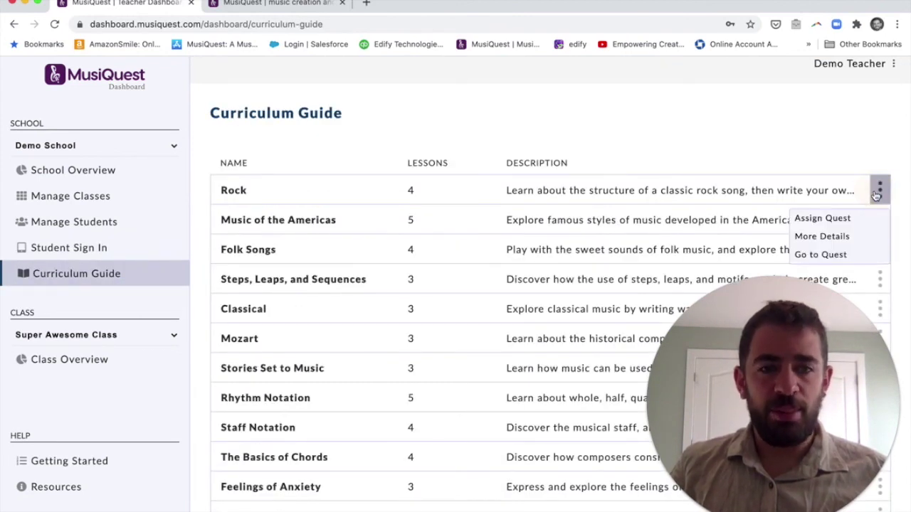
pyautogui.click(850, 236)
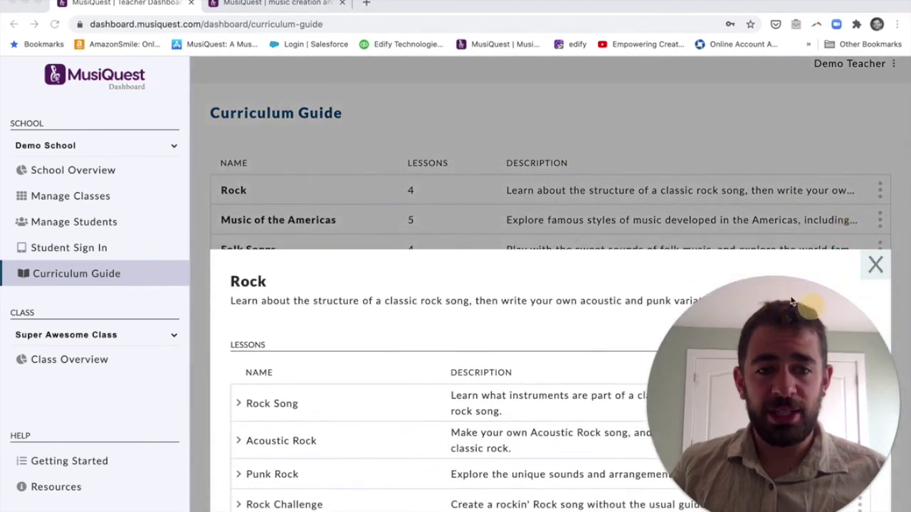
# - Assign the Acoustic Rock lesson to Super Awesome Class and return to the quest list
pyautogui.click(859, 441)
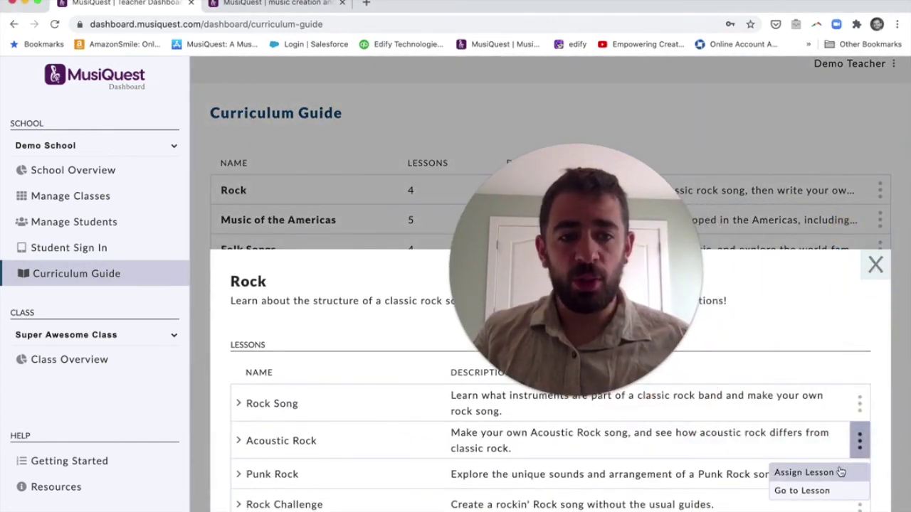
pyautogui.click(841, 472)
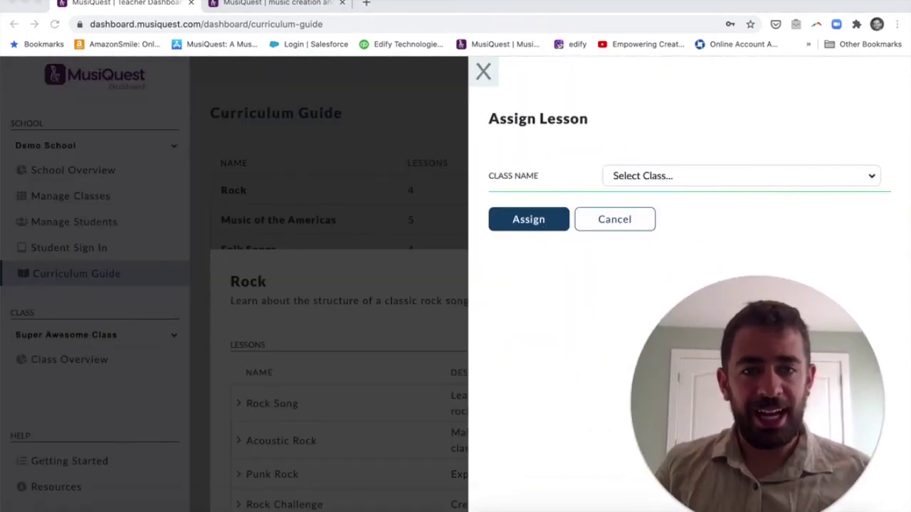
pyautogui.click(793, 177)
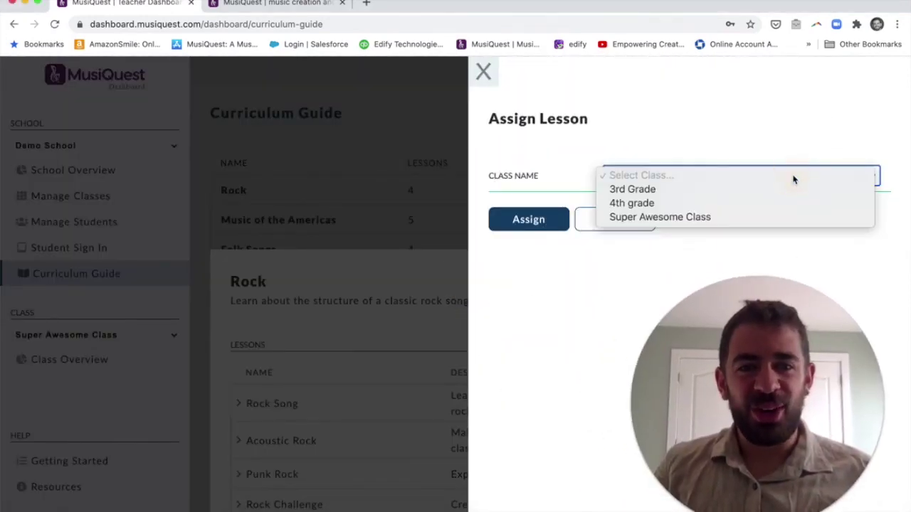
pyautogui.click(725, 217)
pyautogui.click(543, 218)
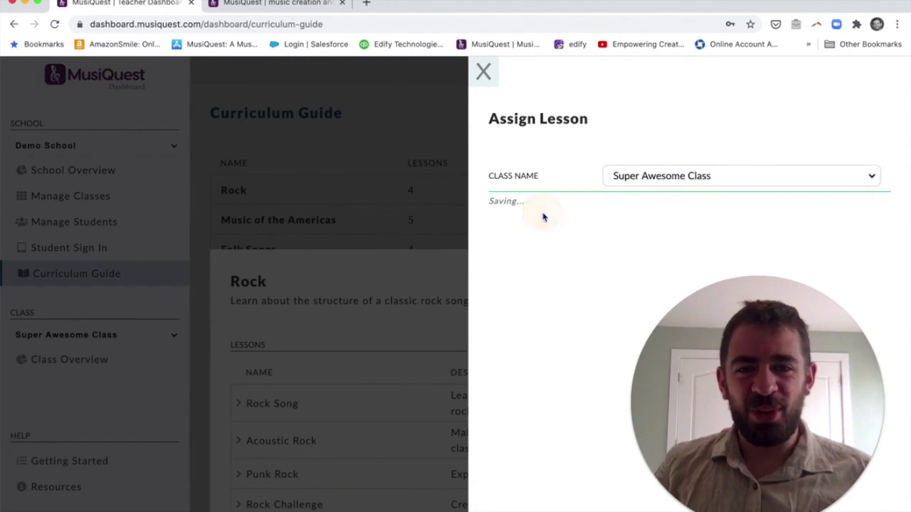
pyautogui.click(875, 265)
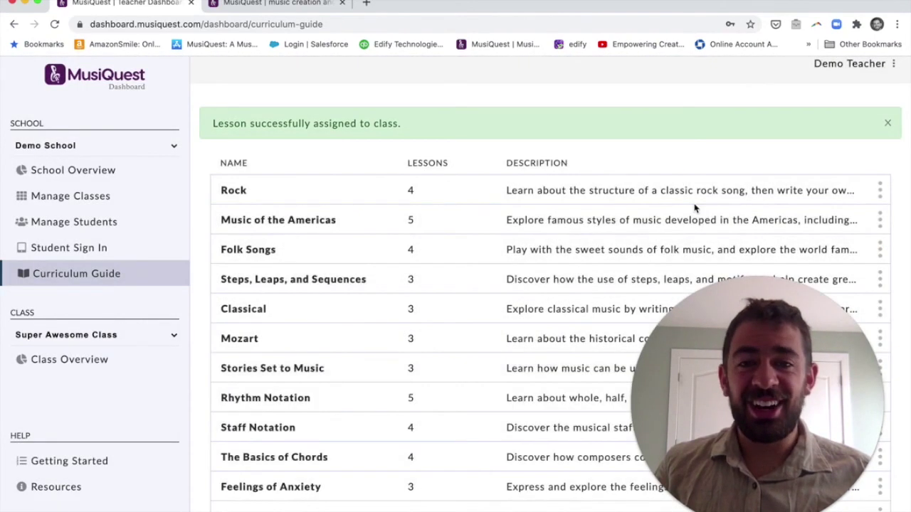